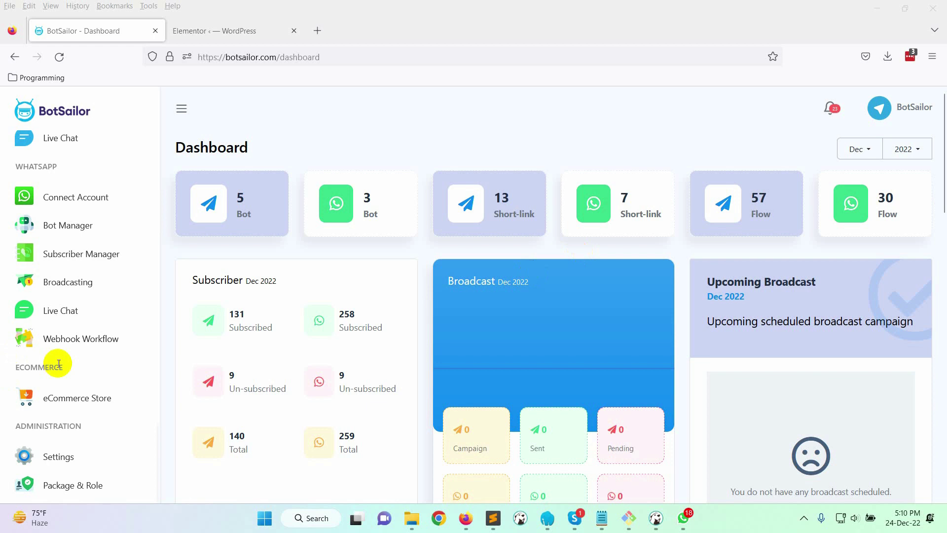
Go to the WhatsApp Bot Manager and find its Template Variables section
scroll(116, 376, "up", 2)
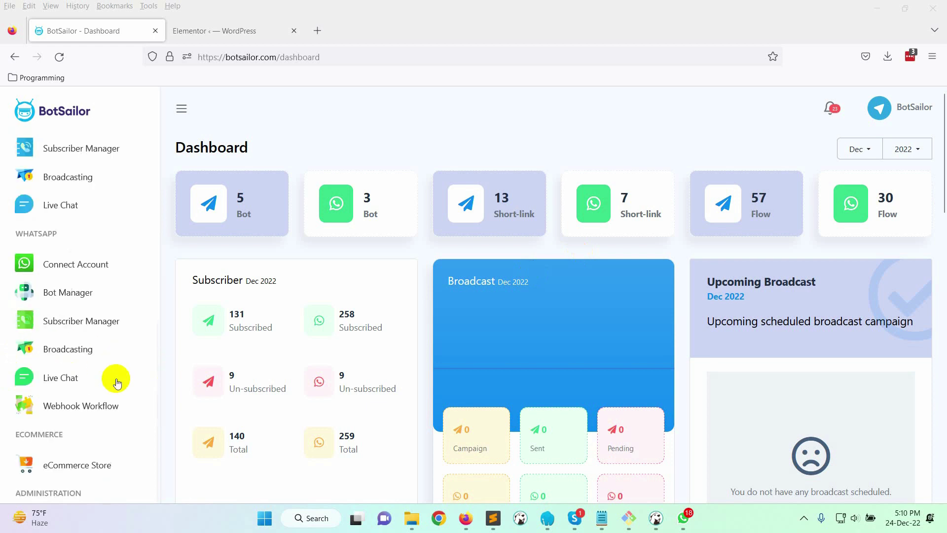
scroll(124, 374, "down", 1)
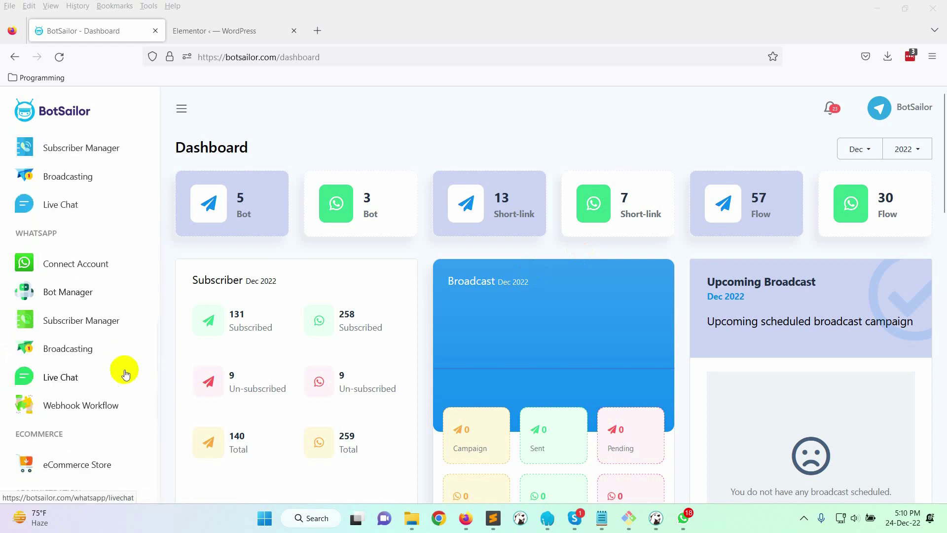
left_click(80, 291)
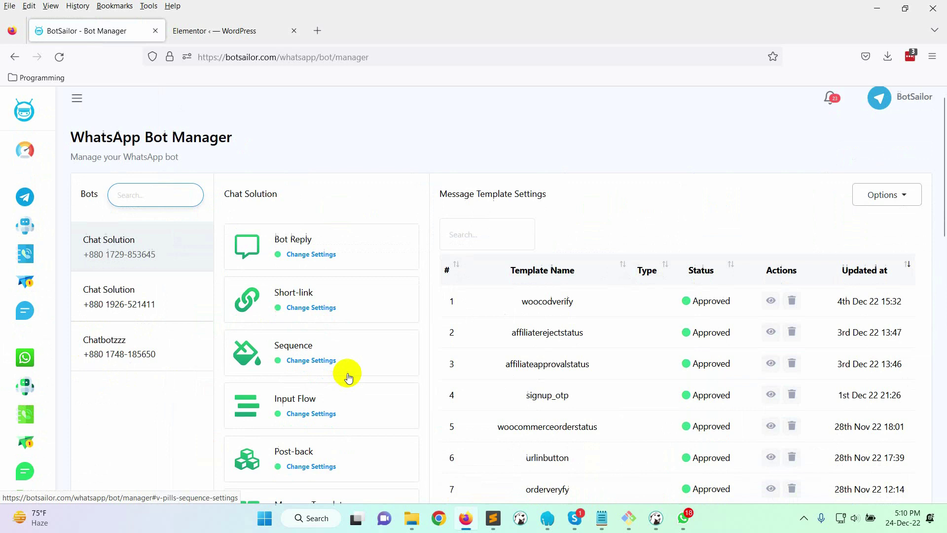
scroll(349, 378, "down", 2)
scroll(718, 362, "up", 2)
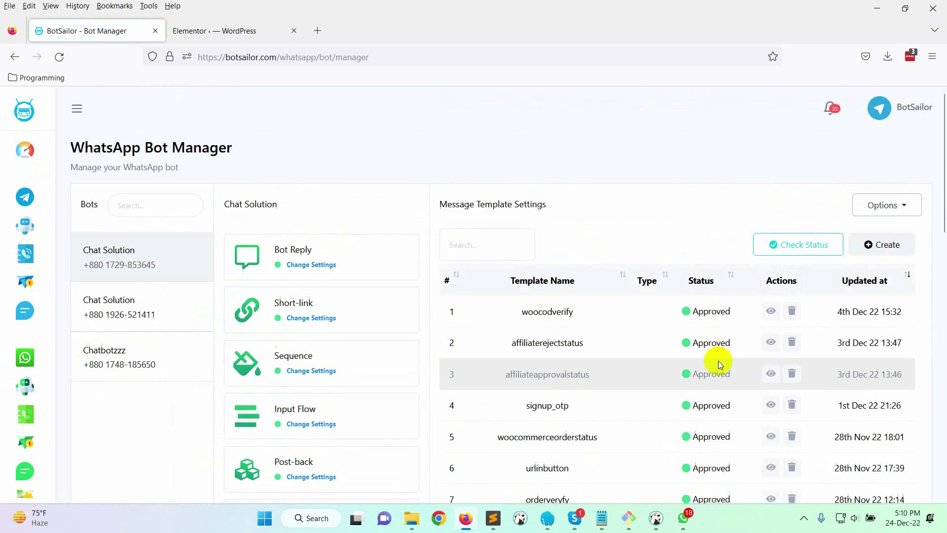
scroll(719, 364, "down", 8)
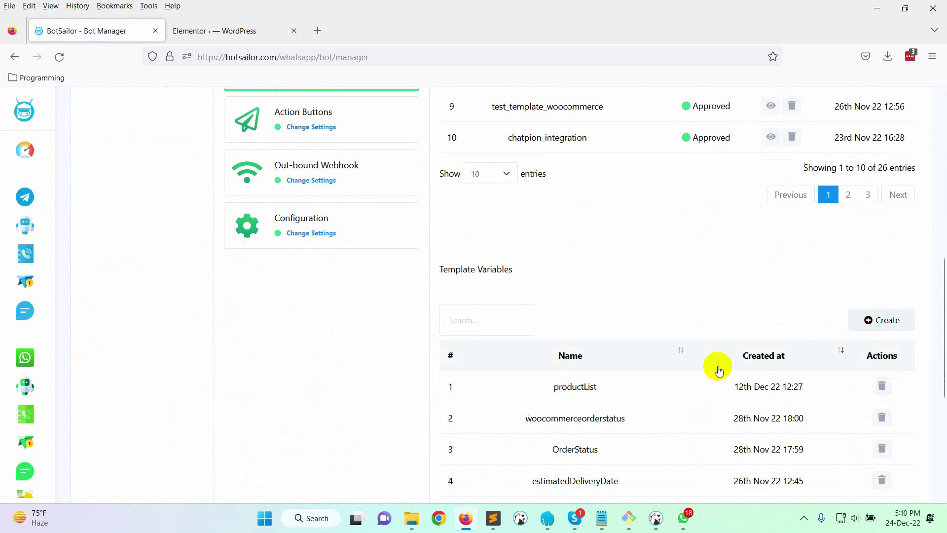
Create and save a template variable named 'Message'
left_click(877, 309)
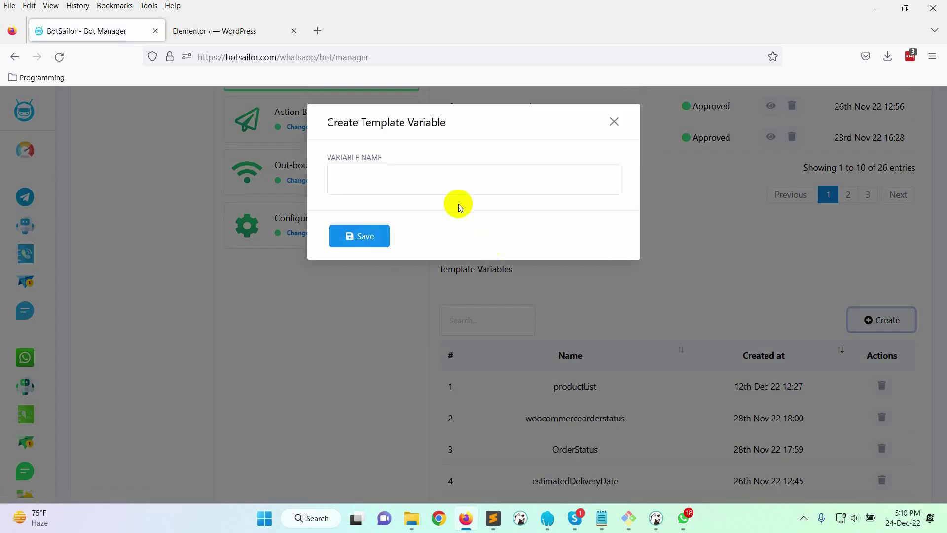
left_click(459, 181)
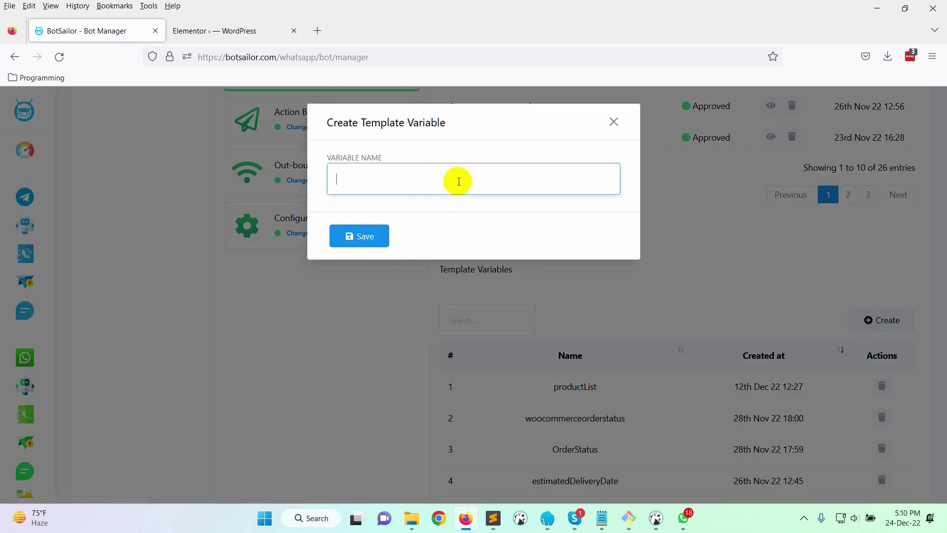
type("Message")
left_click(360, 235)
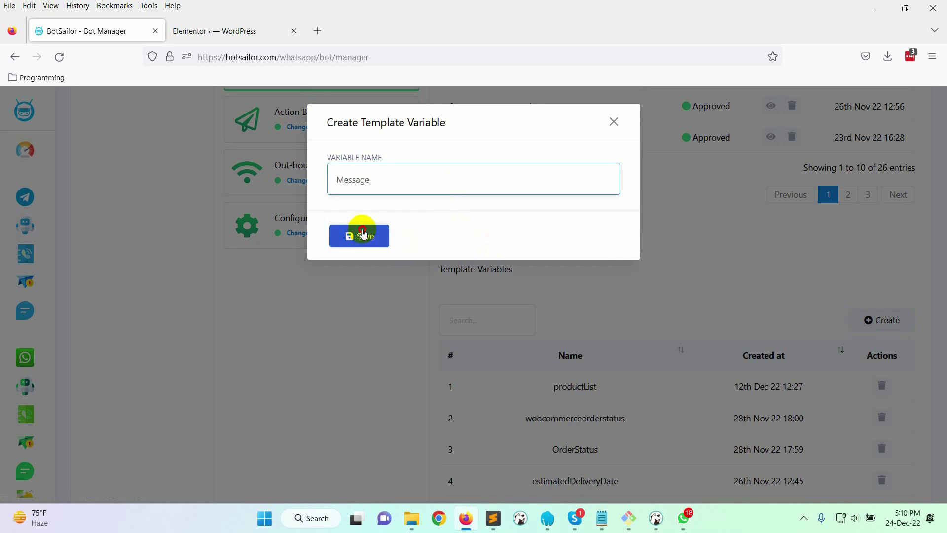
left_click(614, 124)
scroll(717, 264, "up", 10)
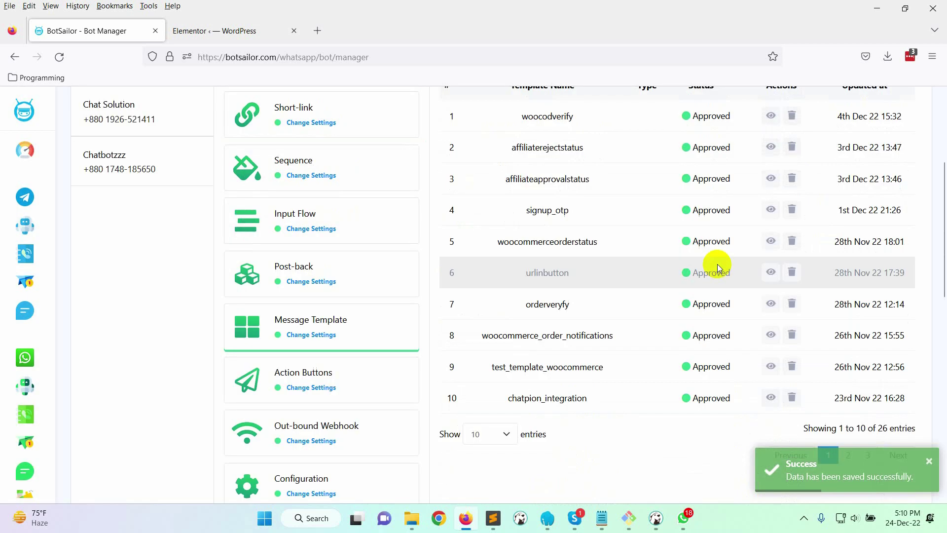
Reload the page and start a new message template named 'elementorformsubmission'
left_click(59, 56)
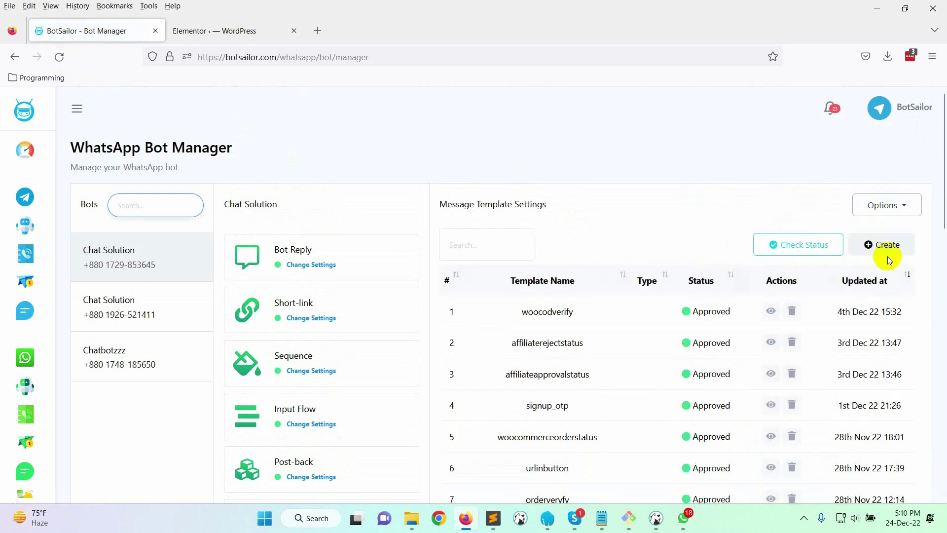
left_click(887, 256)
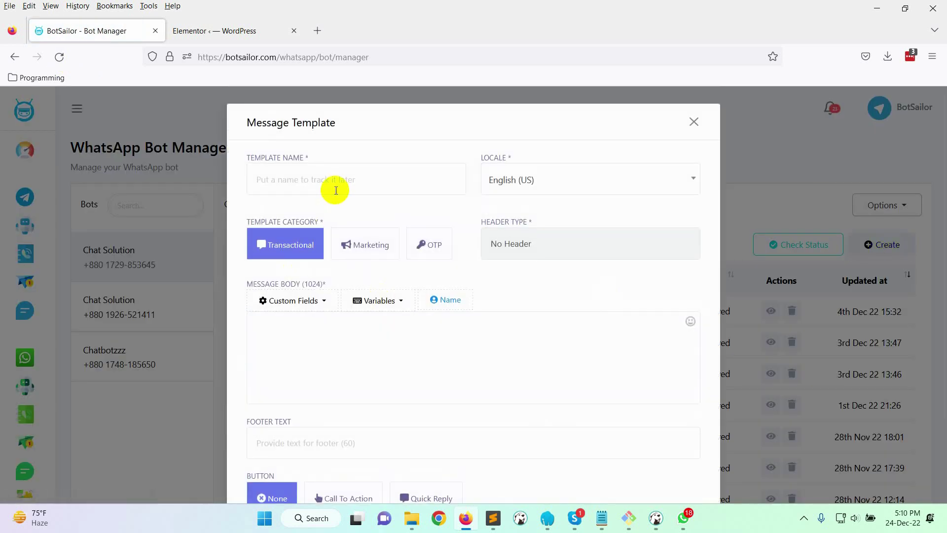
left_click(336, 191)
type("elementorformsubmission")
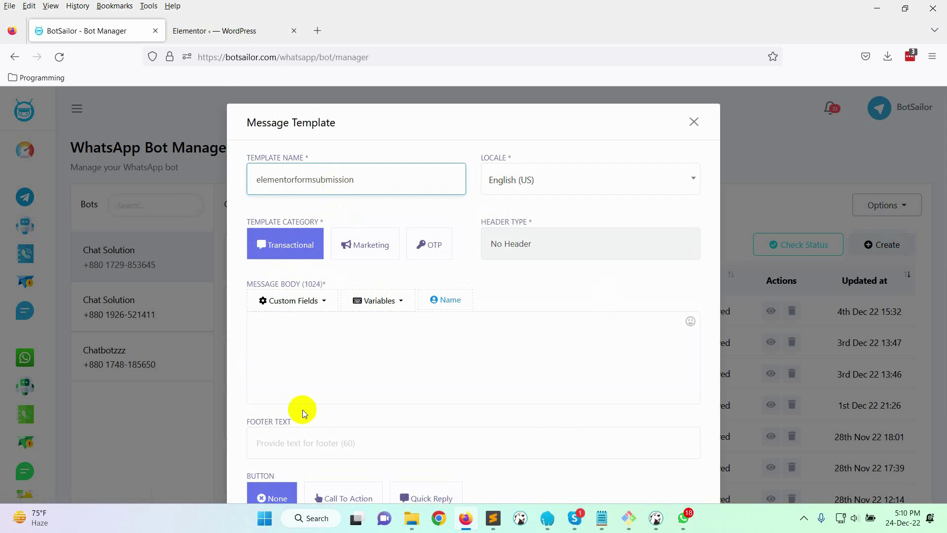
Begin the template body with 'Hi' followed directly by the #User-Name# placeholder
left_click(327, 364)
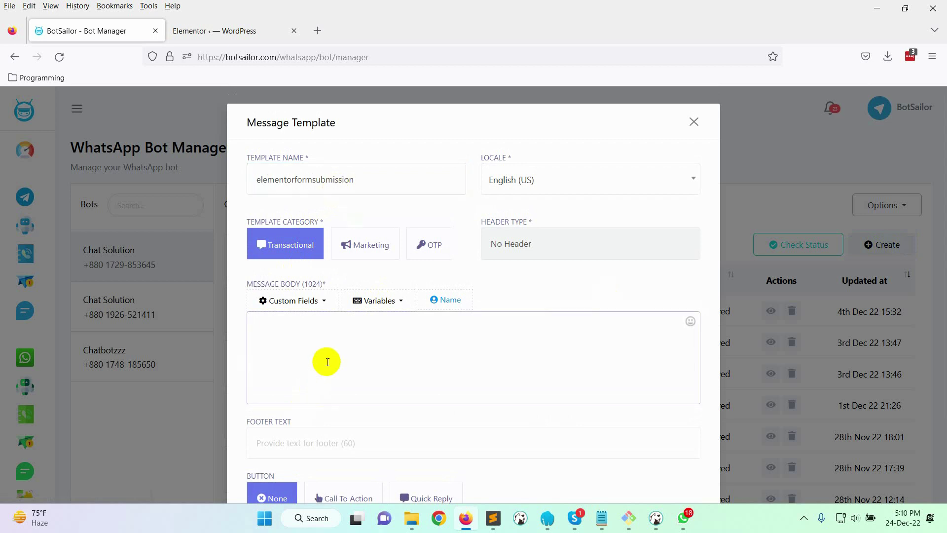
left_click(441, 299)
scroll(395, 332, "down", 2)
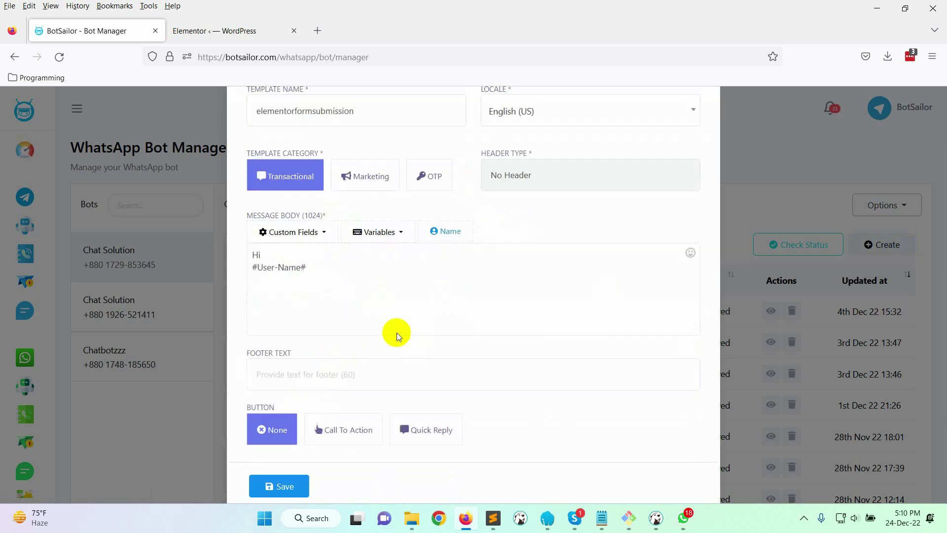
left_click_drag(324, 254, 258, 243)
key("ctrl+x")
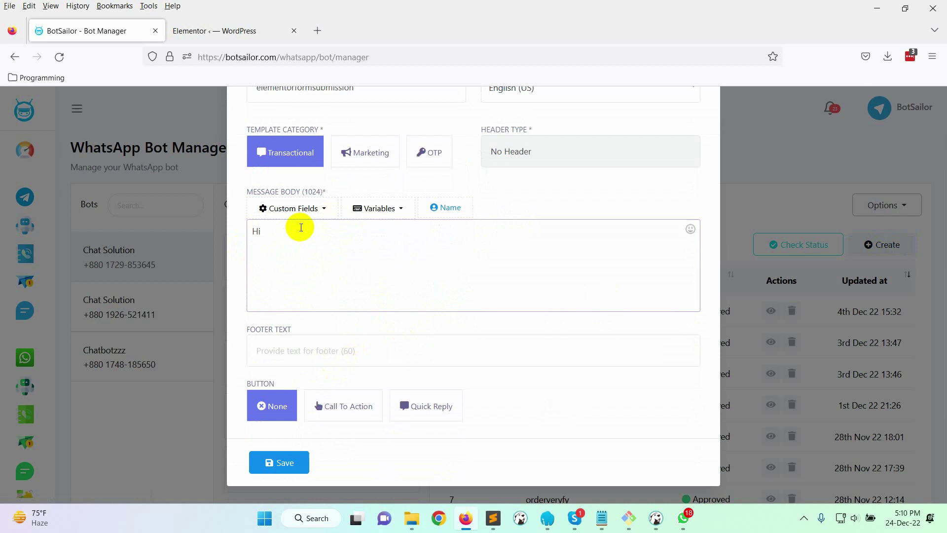
key("BackSpace")
key("ctrl+v")
type(", T")
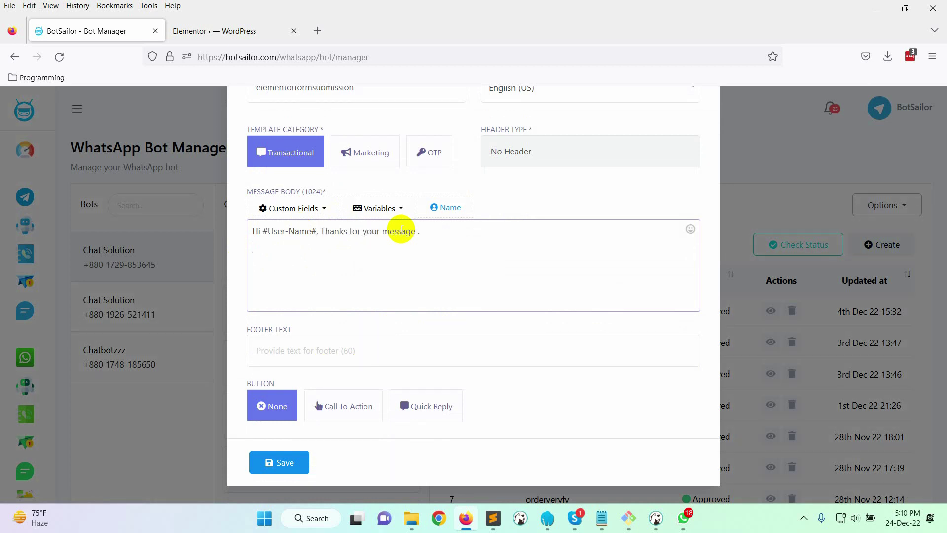
Add the Message variable in quotes to the body, followed by 'Thanks'
left_click(401, 208)
left_click(376, 380)
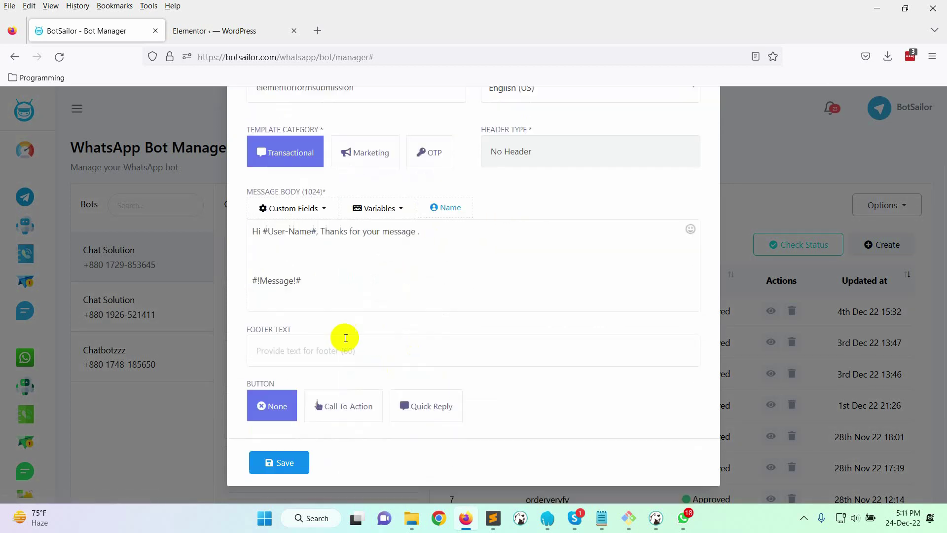
left_click_drag(302, 280, 238, 269)
key("ctrl+x")
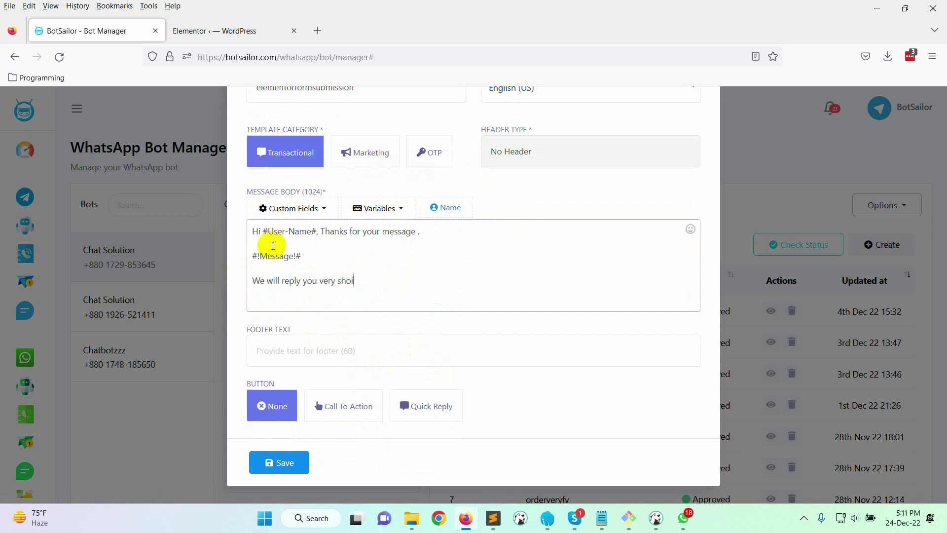
left_click(253, 252)
type("\"")
left_click(327, 256)
type("\"")
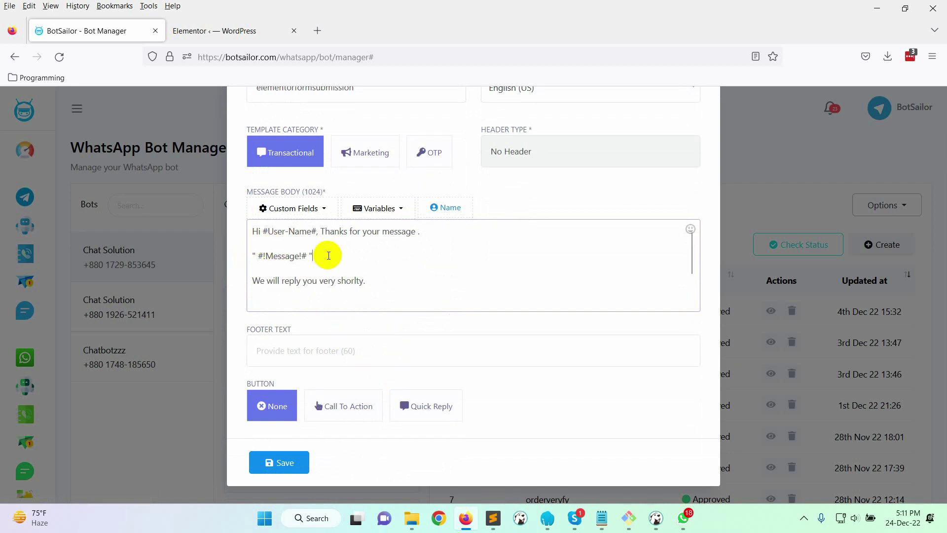
scroll(355, 293, "down", 1)
type("Thanks")
Save the template and check its status until it shows Approved
left_click(277, 461)
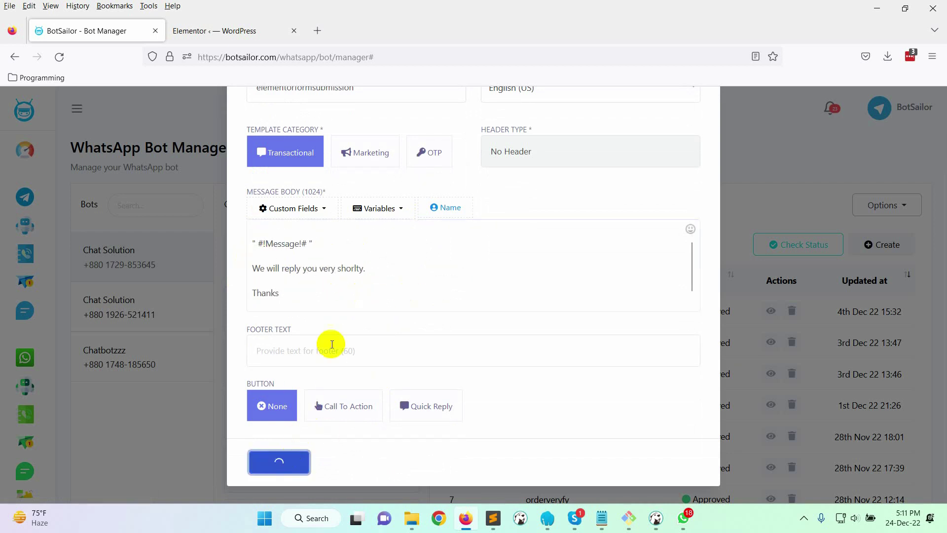
scroll(487, 305, "up", 2)
left_click(691, 120)
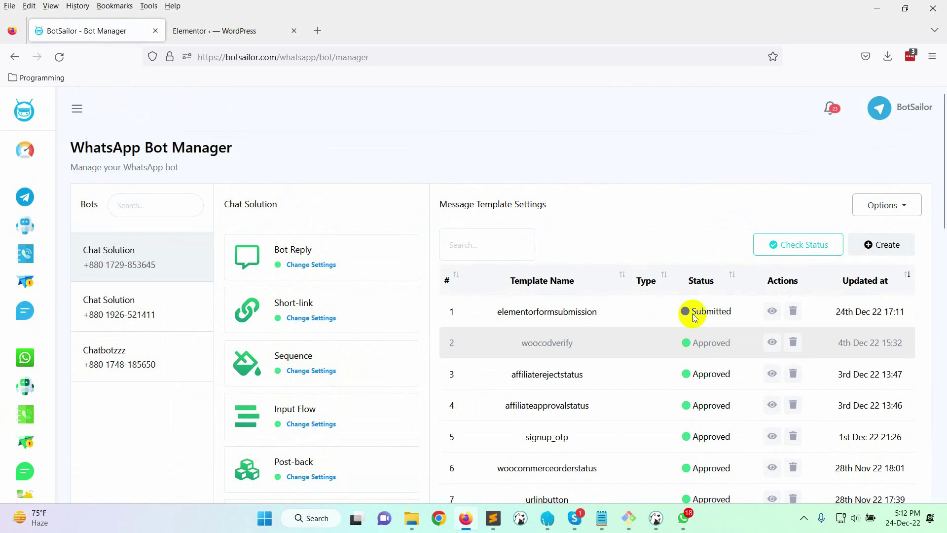
left_click(819, 245)
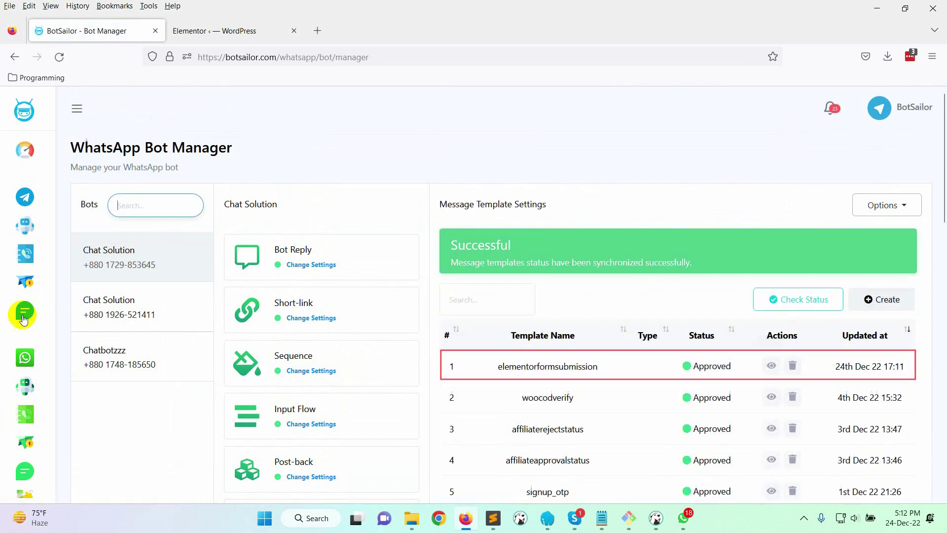
scroll(36, 365, "down", 3)
Start a new webhook workflow named 'Elementor Form Submission'
left_click(22, 363)
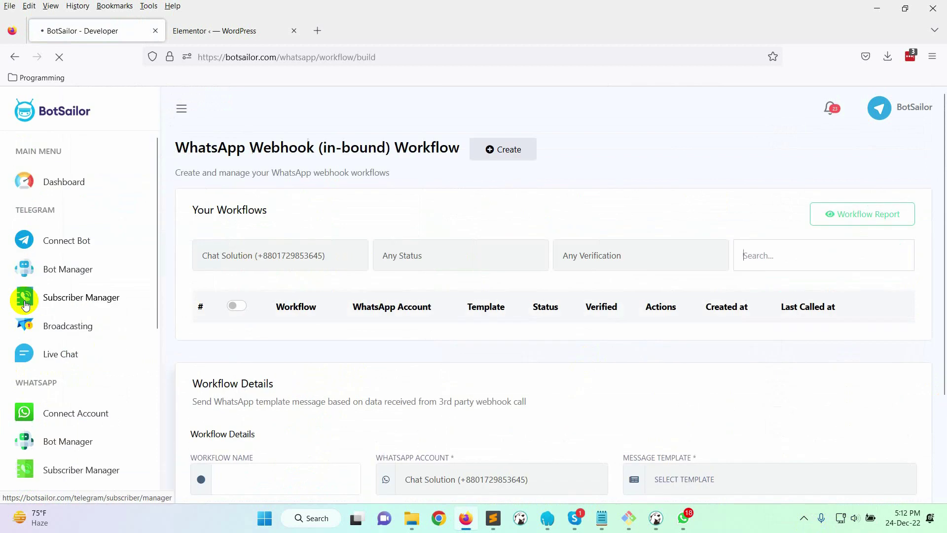
left_click(500, 151)
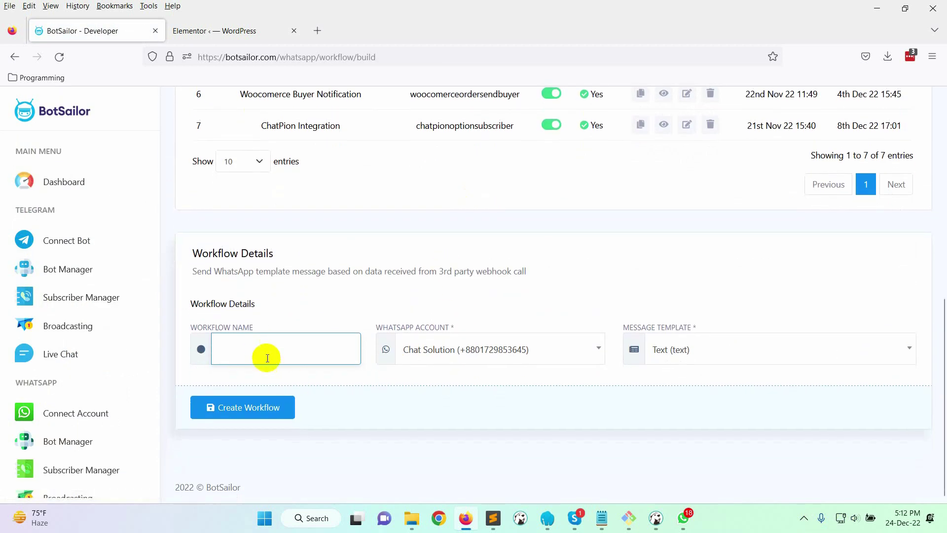
type("Elementor Form Submission")
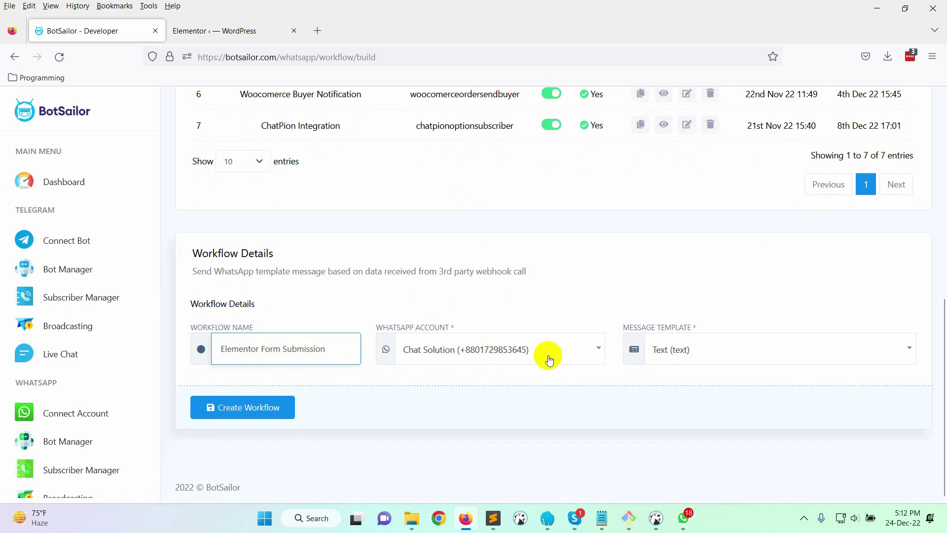
Assign the elementorformsubmission template and create the workflow to get its callback URL
left_click(771, 353)
scroll(766, 291, "down", 5)
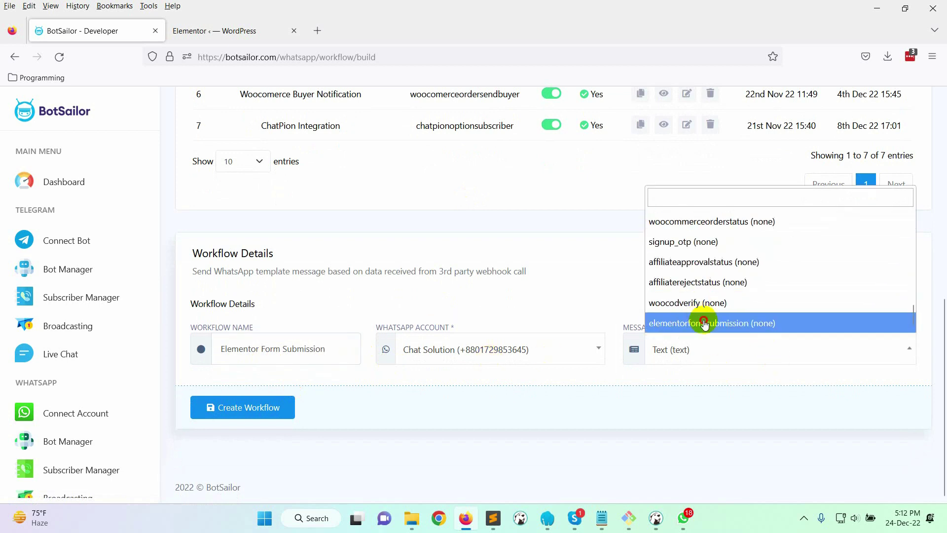
left_click(663, 323)
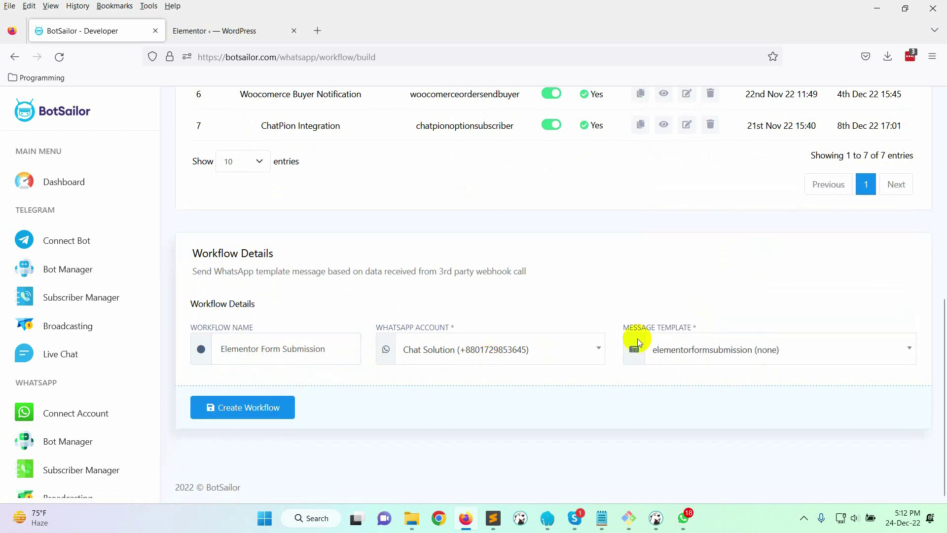
left_click(266, 408)
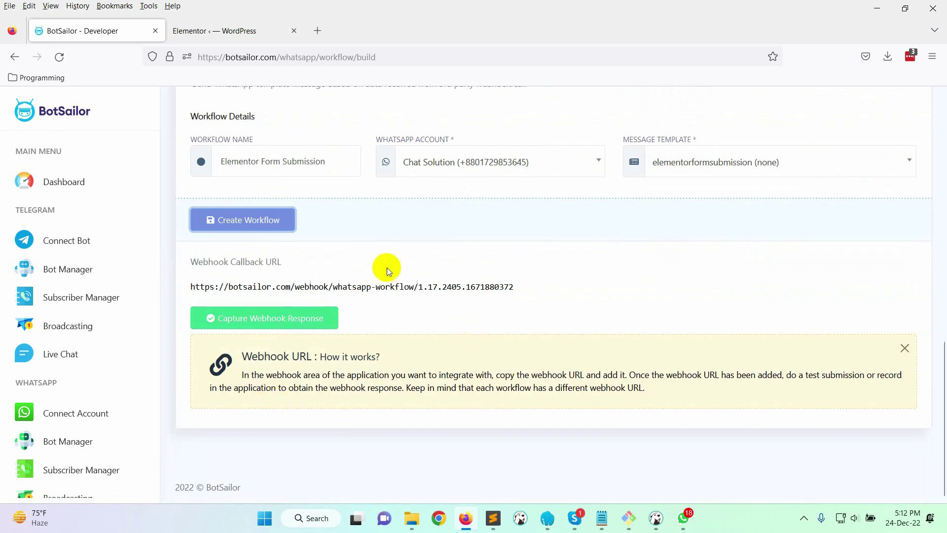
In WordPress, create a new Elementor page from Elementor's Getting Started screen
left_click(236, 28)
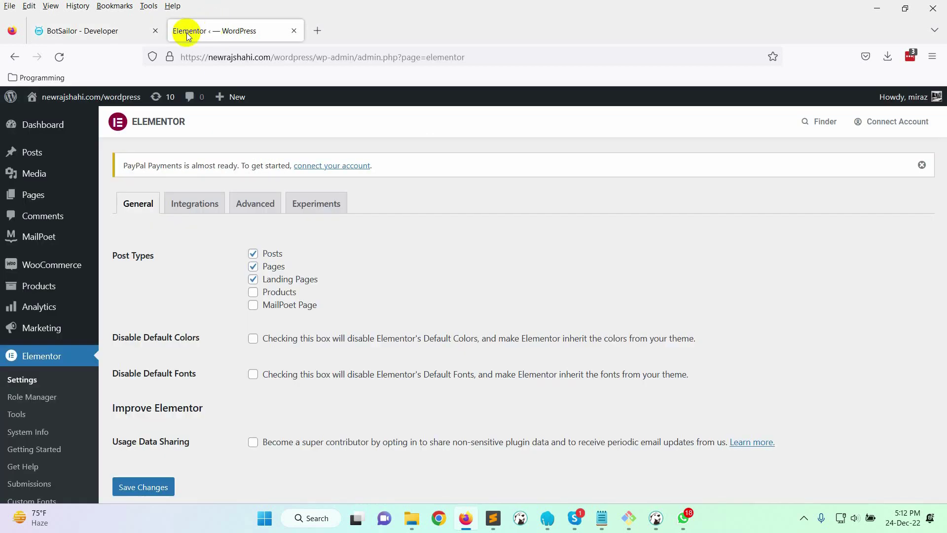
scroll(47, 313, "down", 2)
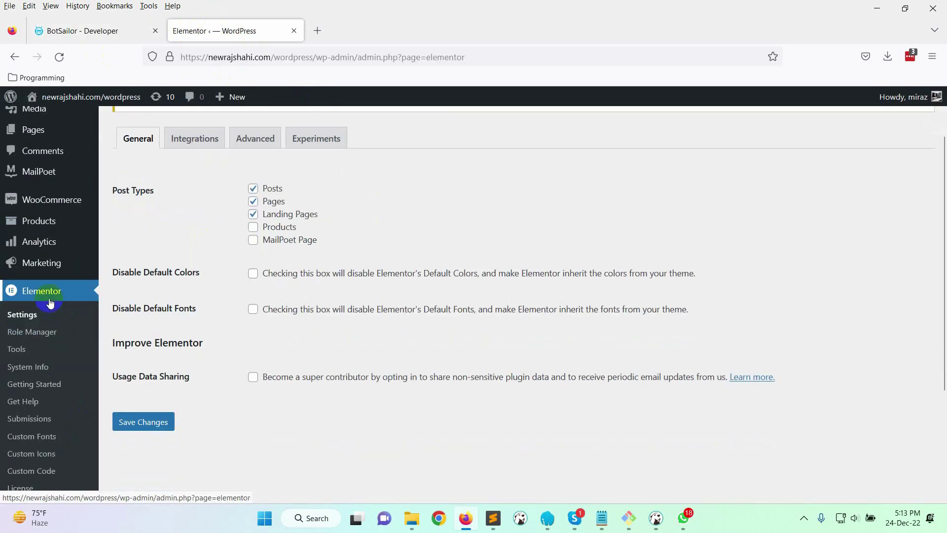
left_click(19, 349)
left_click(35, 384)
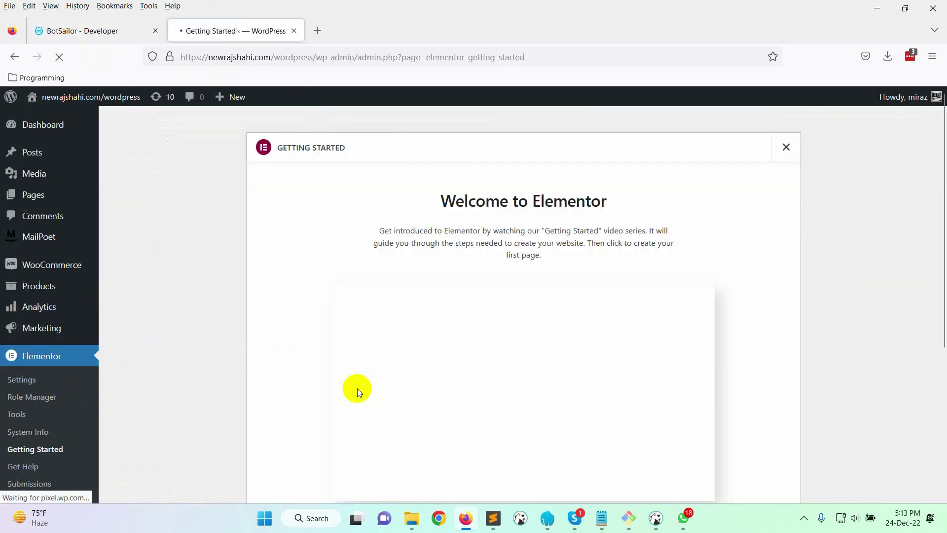
scroll(410, 389, "down", 4)
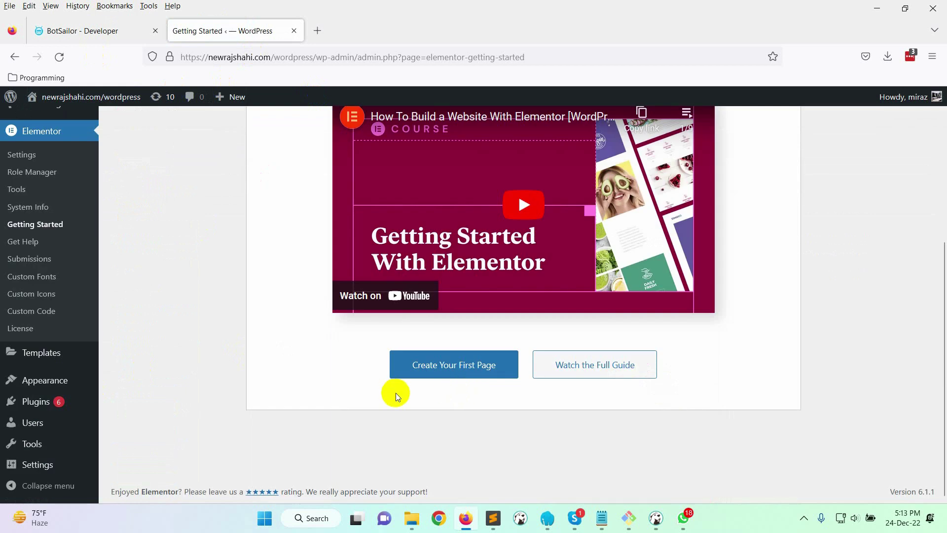
left_click(442, 380)
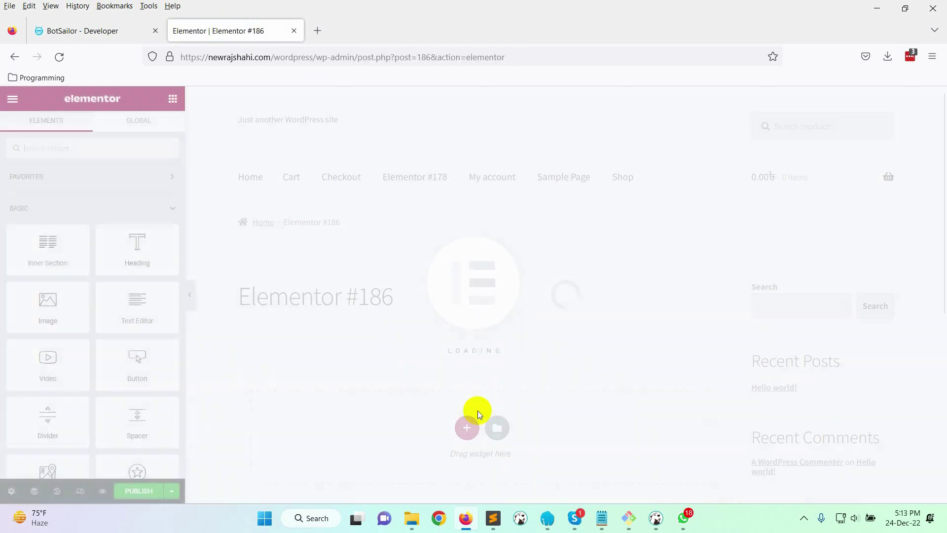
scroll(444, 375, "down", 1)
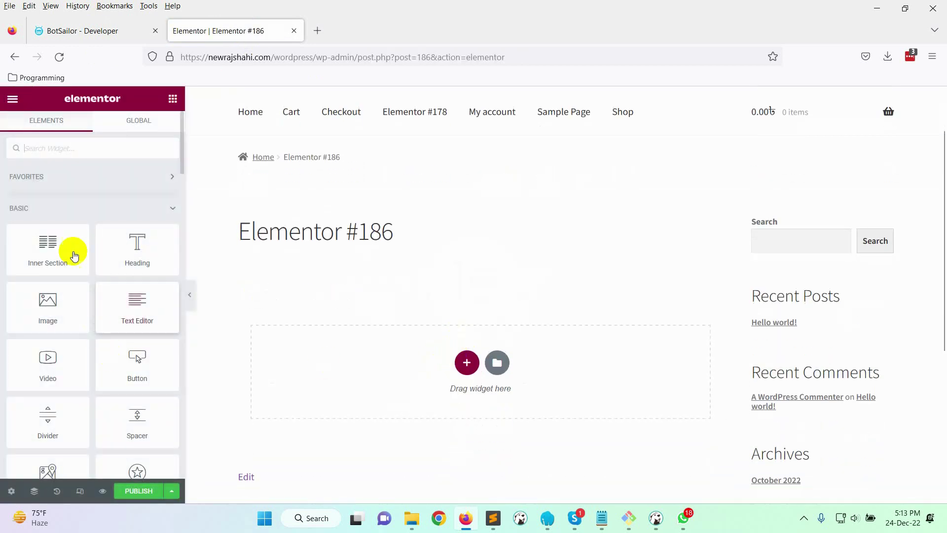
Search for 'form' and drop a Form widget onto the empty page
left_click(52, 148)
type("form")
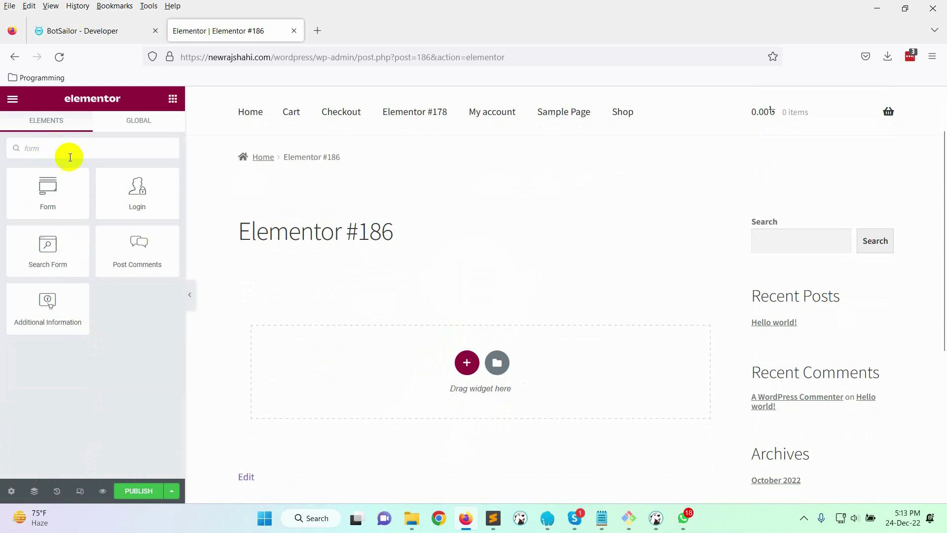
left_click_drag(52, 199, 450, 363)
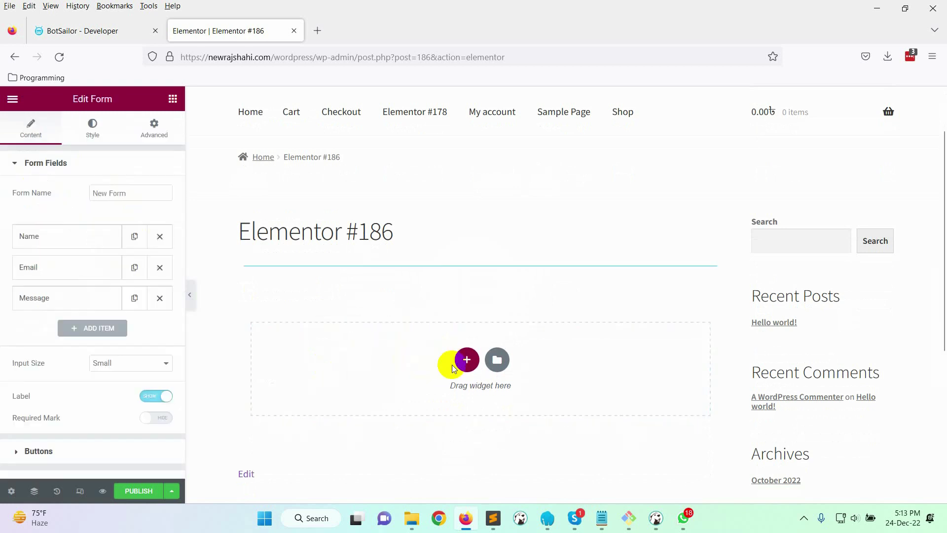
Turn the Email field into a Number field labelled 'Phone Number'
scroll(493, 369, "down", 1)
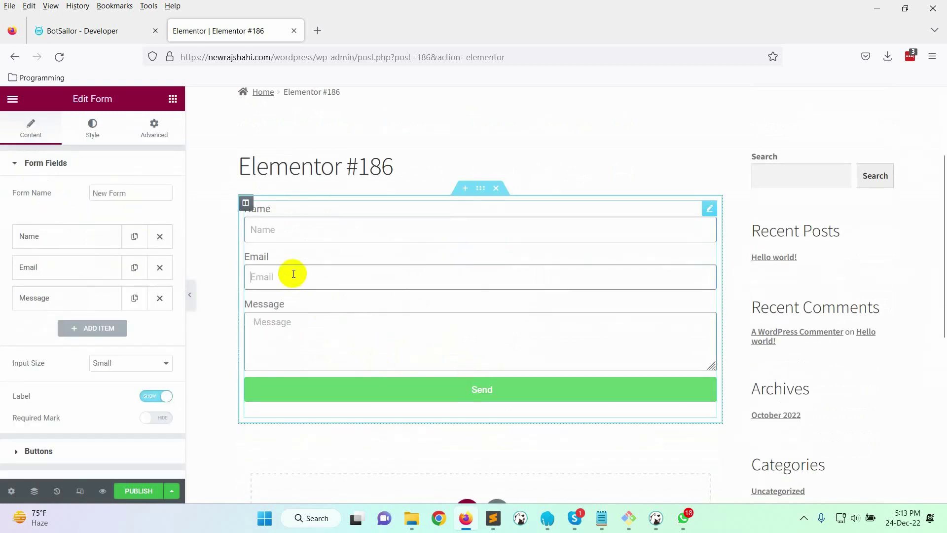
left_click(79, 268)
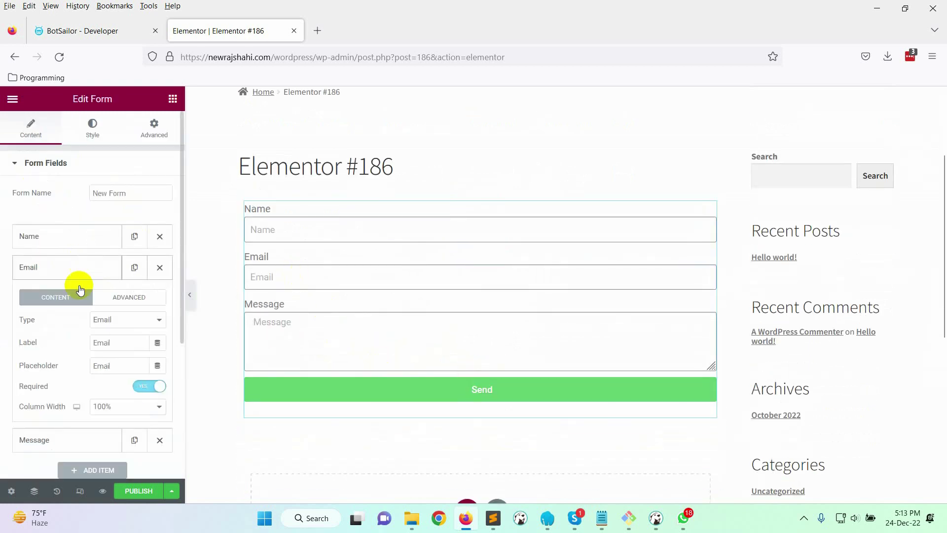
left_click(150, 329)
left_click(120, 214)
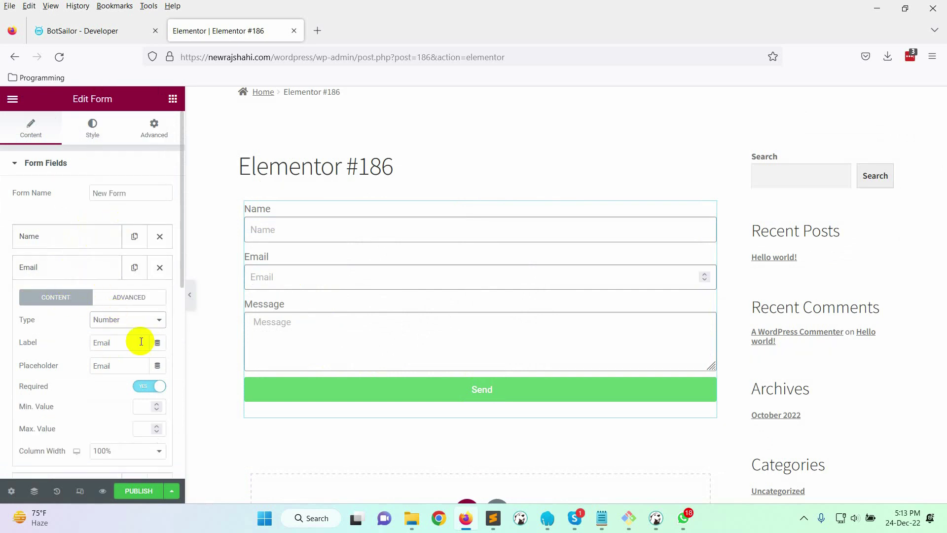
left_click_drag(141, 342, 60, 370)
type("Phone Number")
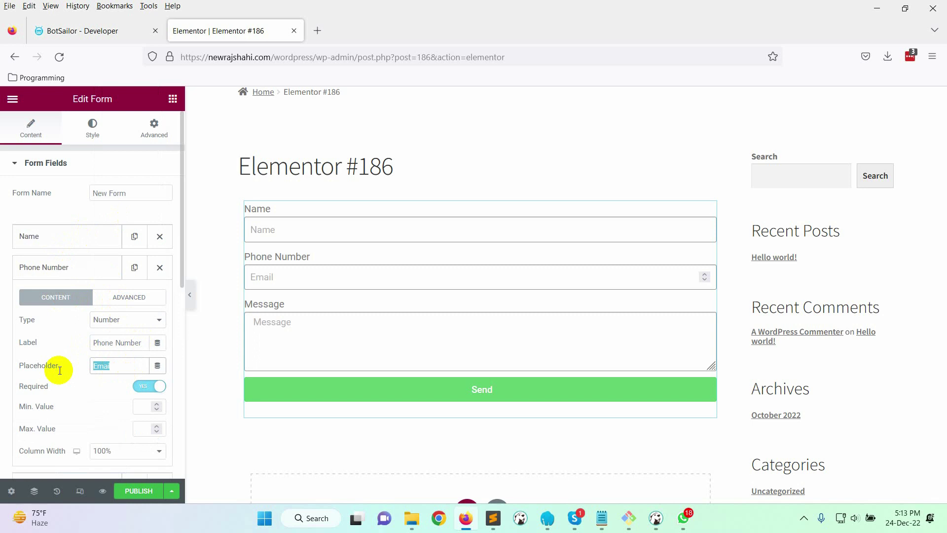
type("Phone Number")
scroll(91, 377, "down", 5)
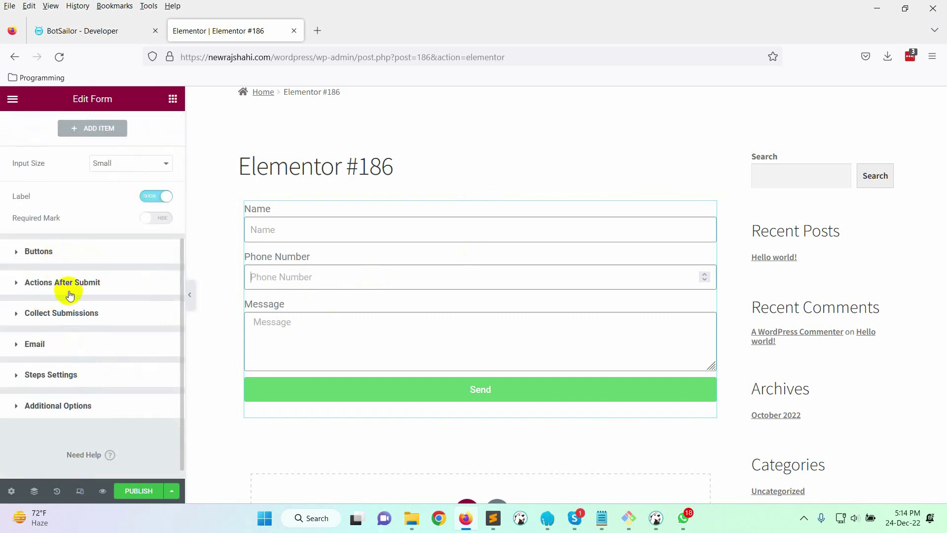
Add Webhook to the form's Actions After Submit
left_click(86, 285)
left_click(129, 269)
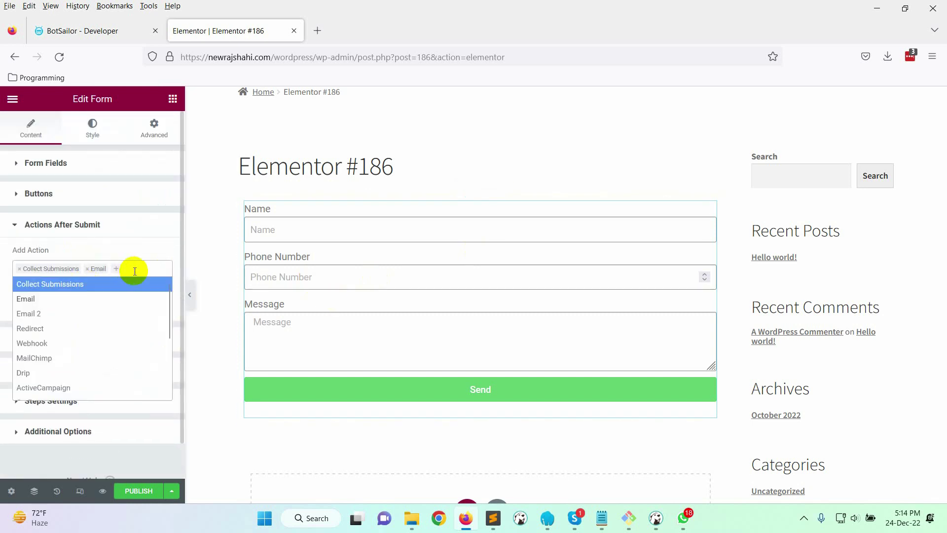
left_click(86, 344)
scroll(84, 345, "down", 2)
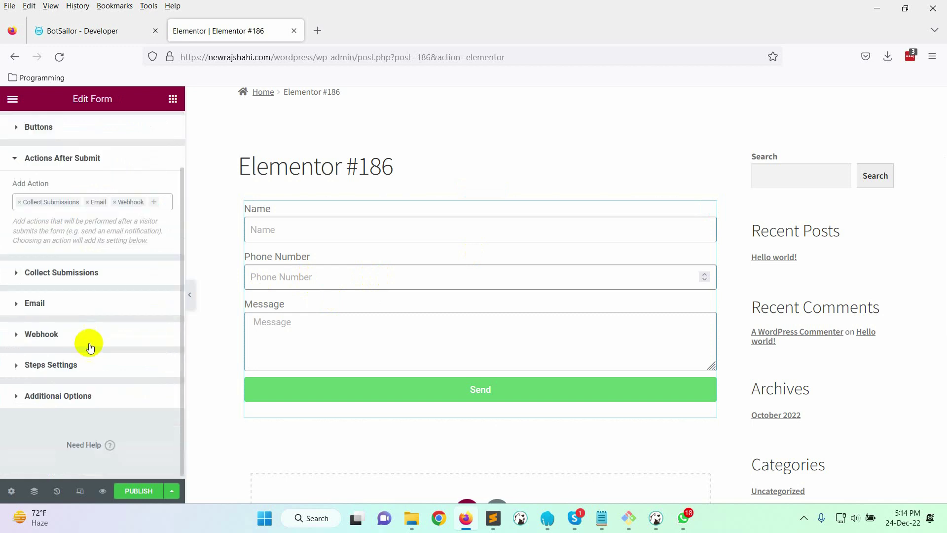
left_click(63, 338)
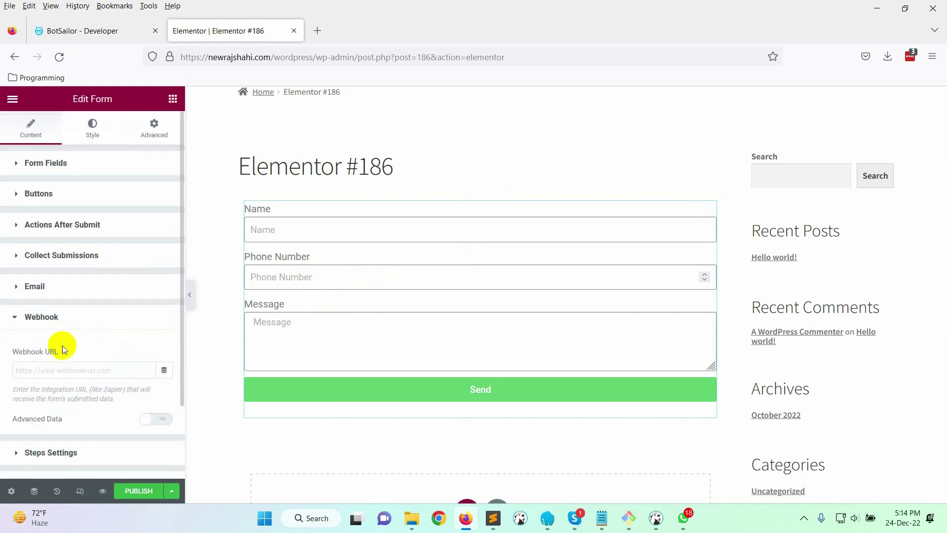
Paste BotSailor's webhook callback URL into the Webhook URL field and publish the page
left_click(83, 31)
left_click(897, 273)
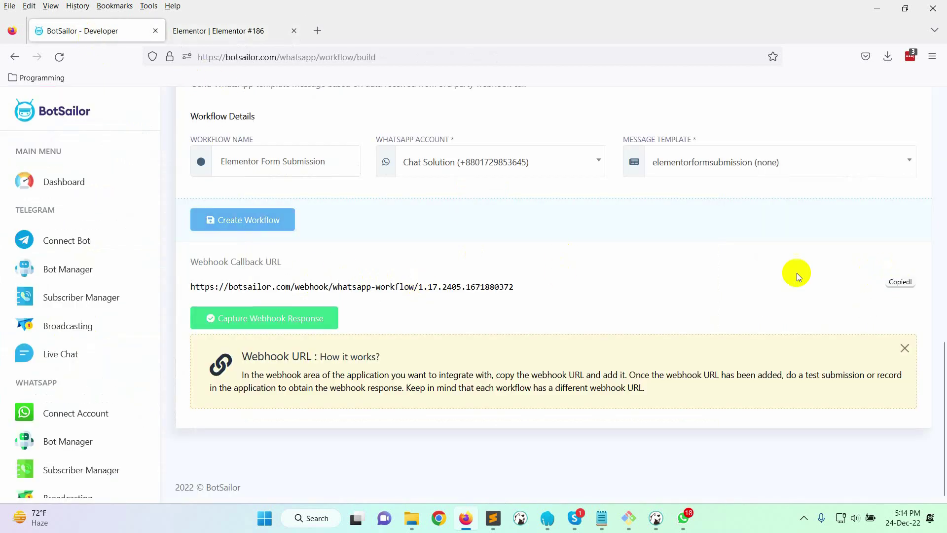
left_click(213, 34)
left_click(80, 369)
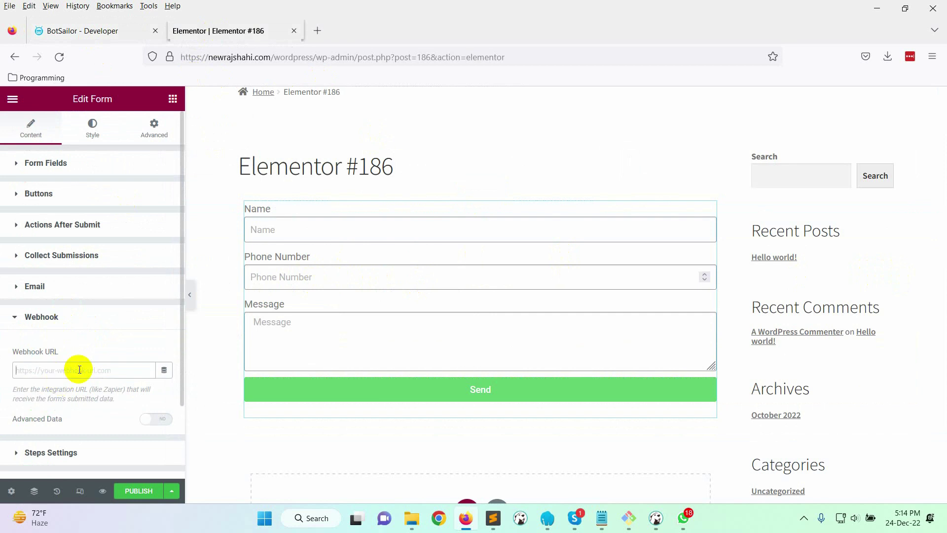
key("ctrl+v")
scroll(113, 375, "down", 2)
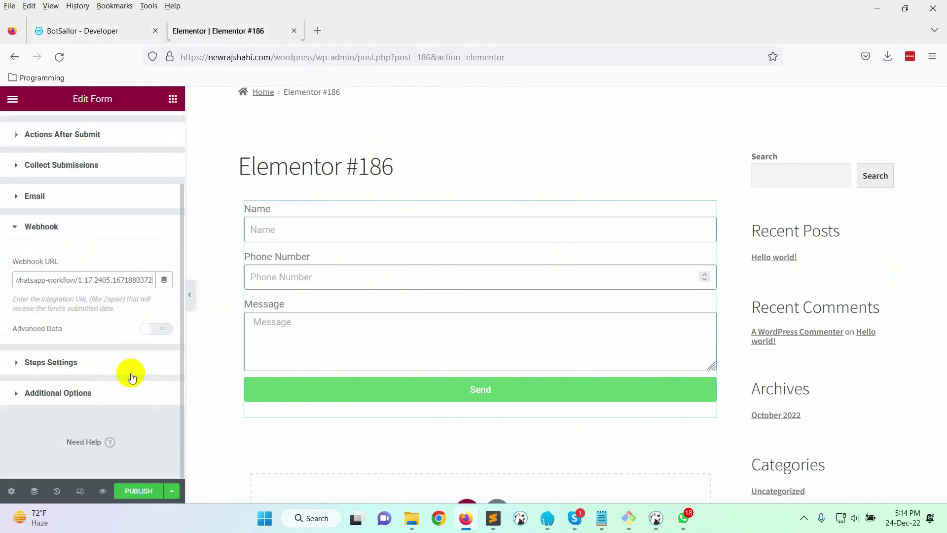
left_click(134, 491)
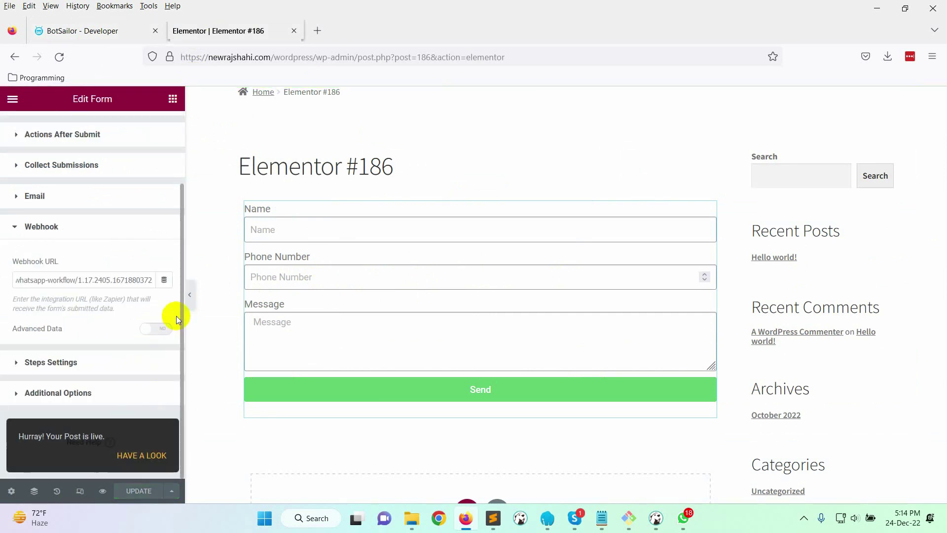
On the published page, fill the form's name, phone number and message fields with test values
left_click(142, 455)
scroll(377, 290, "down", 3)
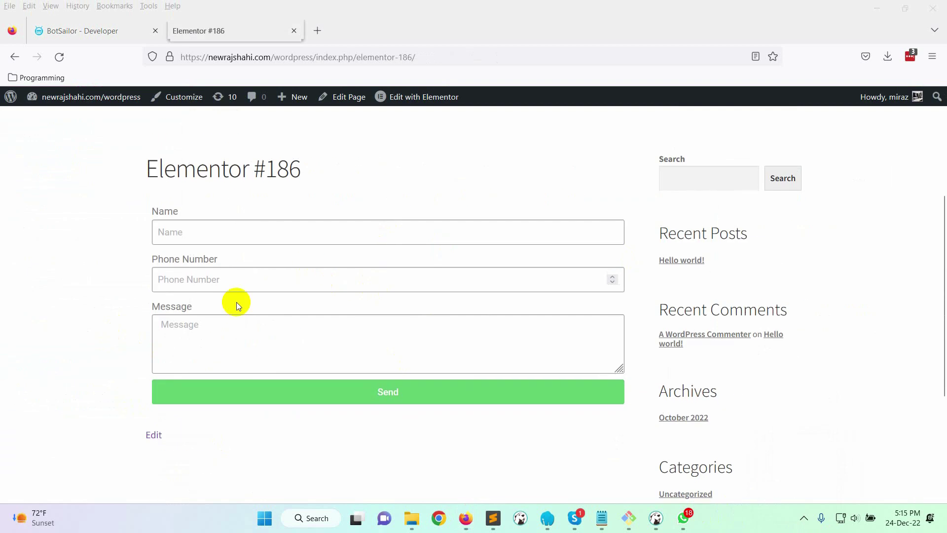
scroll(269, 304, "up", 1)
left_click(269, 304)
type("Konok")
key("Tab")
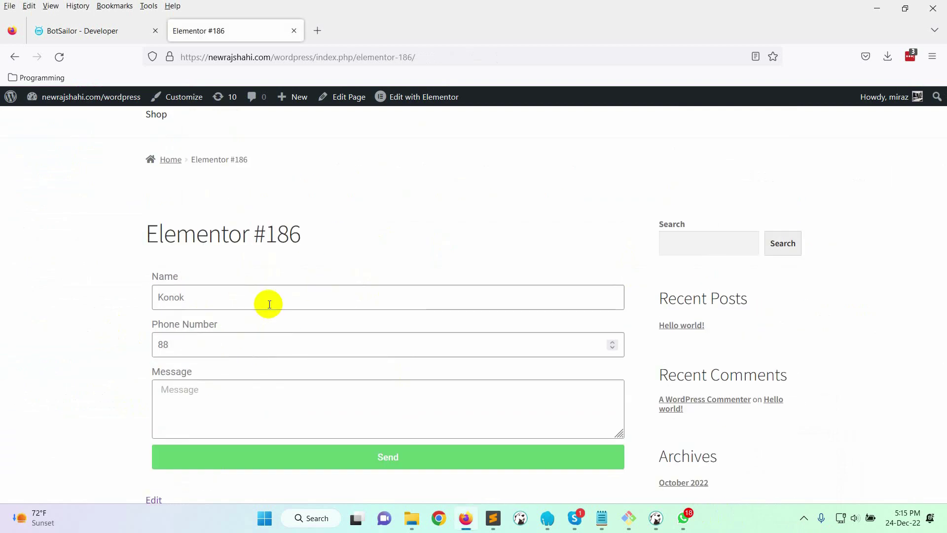
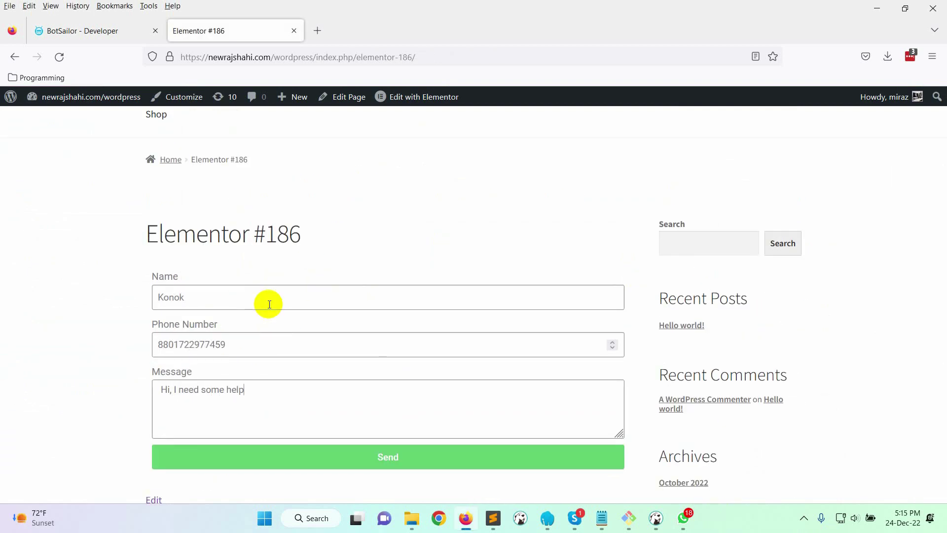
type(" about updating.")
scroll(351, 361, "down", 3)
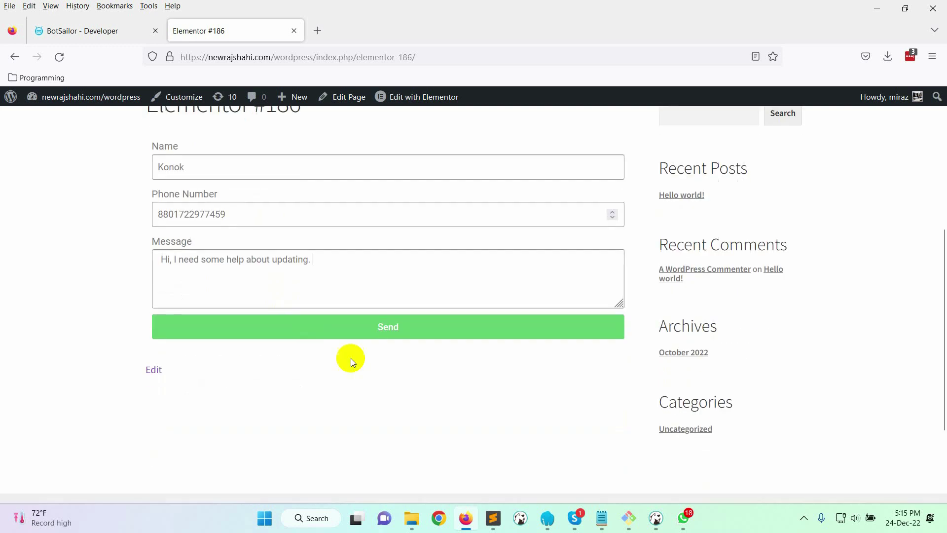
Start Capture Webhook Response in BotSailor, then send the test form
left_click(72, 31)
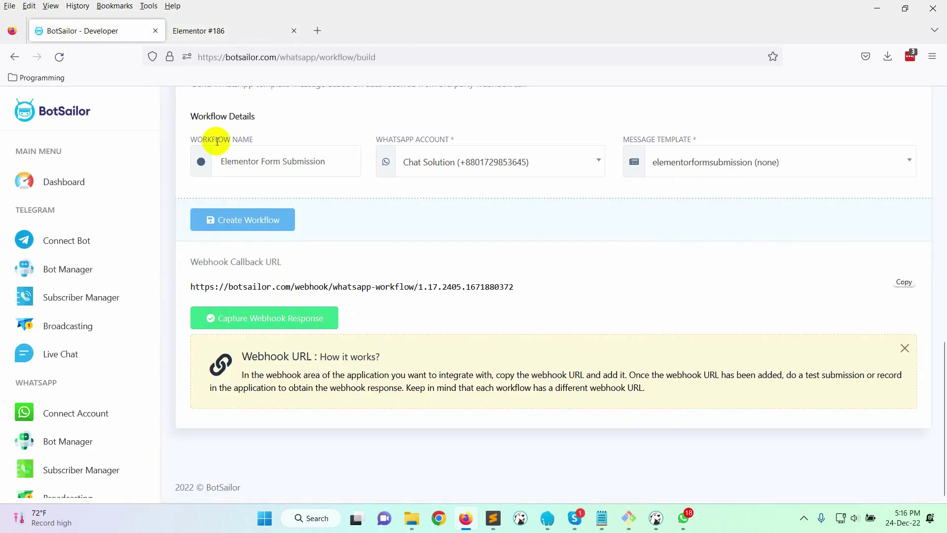
left_click(241, 324)
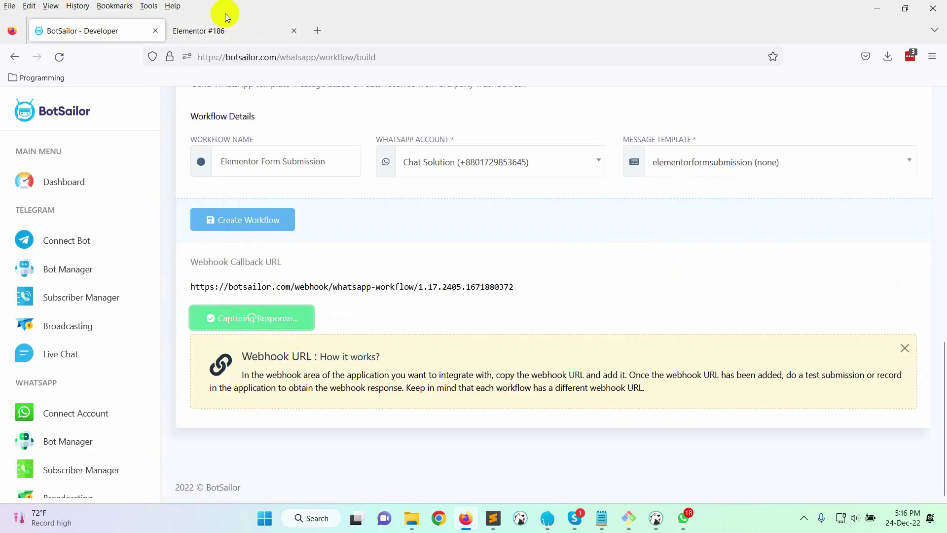
left_click(226, 31)
left_click(385, 319)
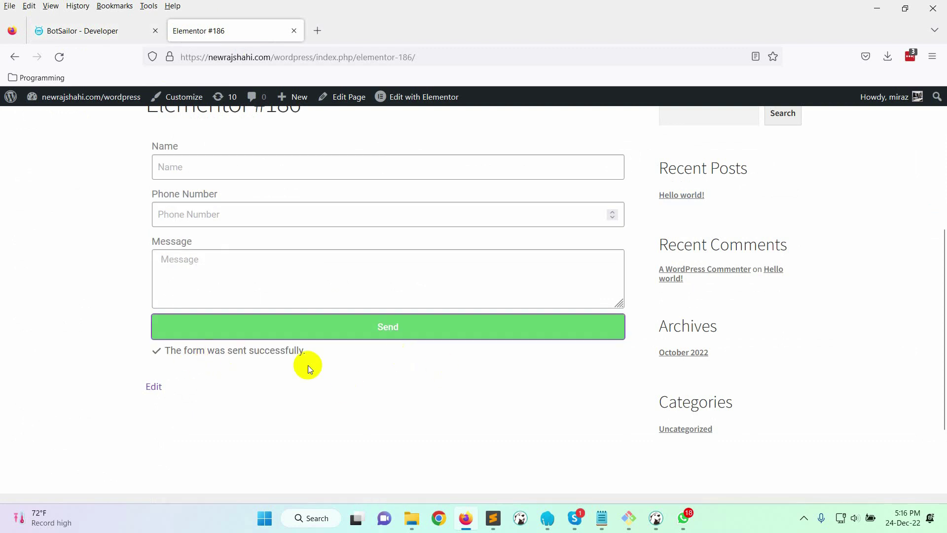
left_click(102, 31)
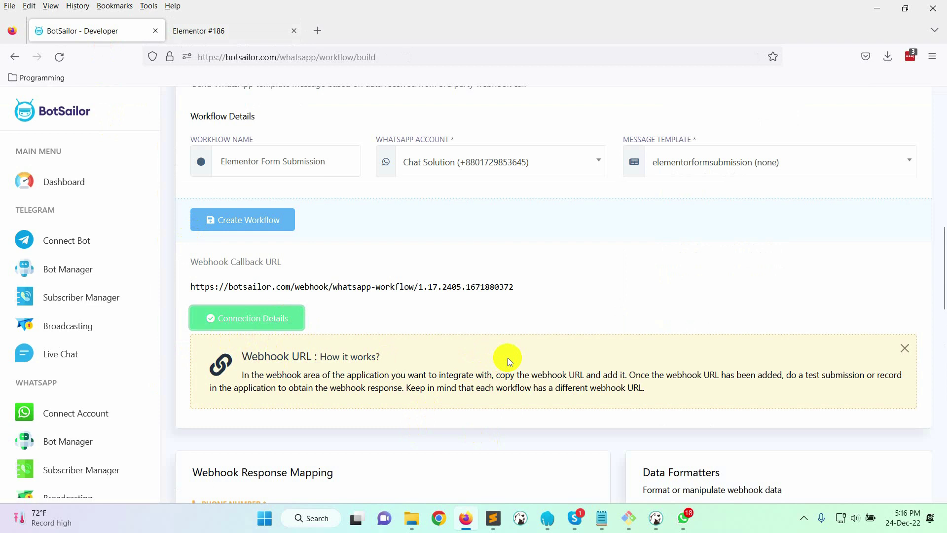
Review the captured raw webhook data from the form submission
scroll(508, 357, "down", 15)
left_click_drag(674, 257, 748, 258)
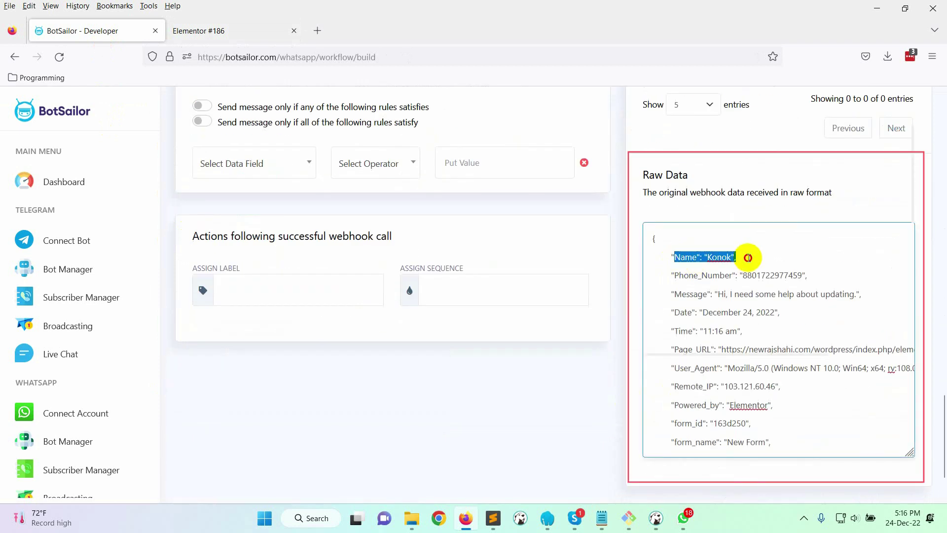
left_click(692, 277)
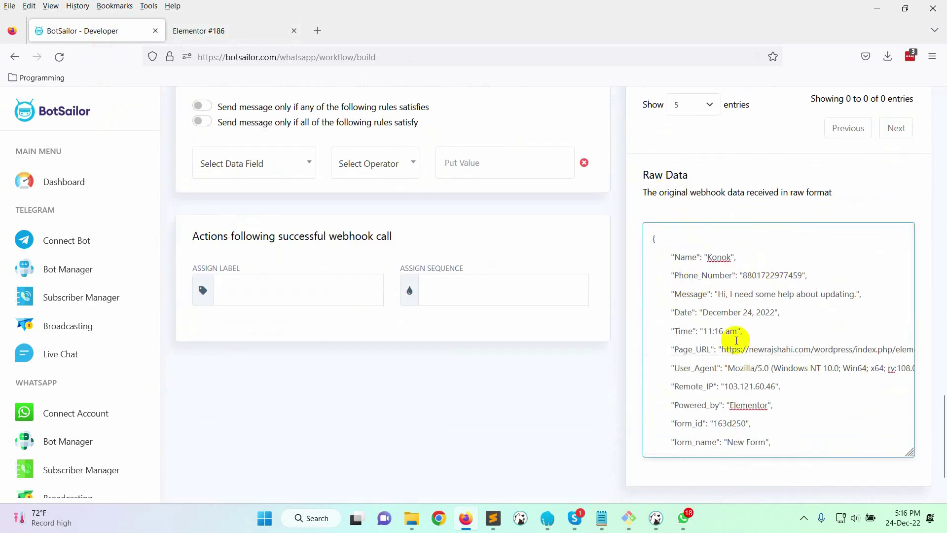
scroll(737, 340, "down", 5)
scroll(942, 368, "up", 4)
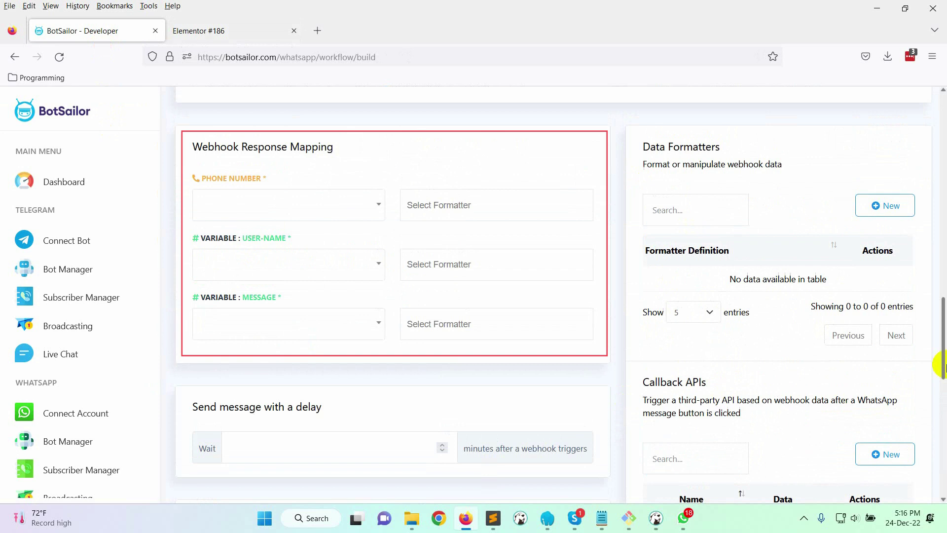
scroll(943, 365, "up", 1)
Map phone number to Phone_Number, user-name to Name, and message to Message
left_click(279, 271)
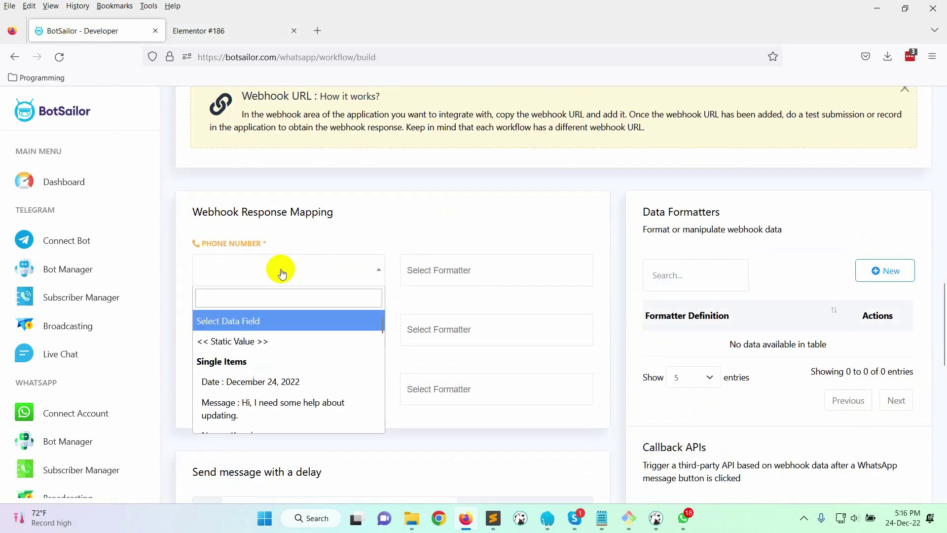
scroll(298, 348, "down", 1)
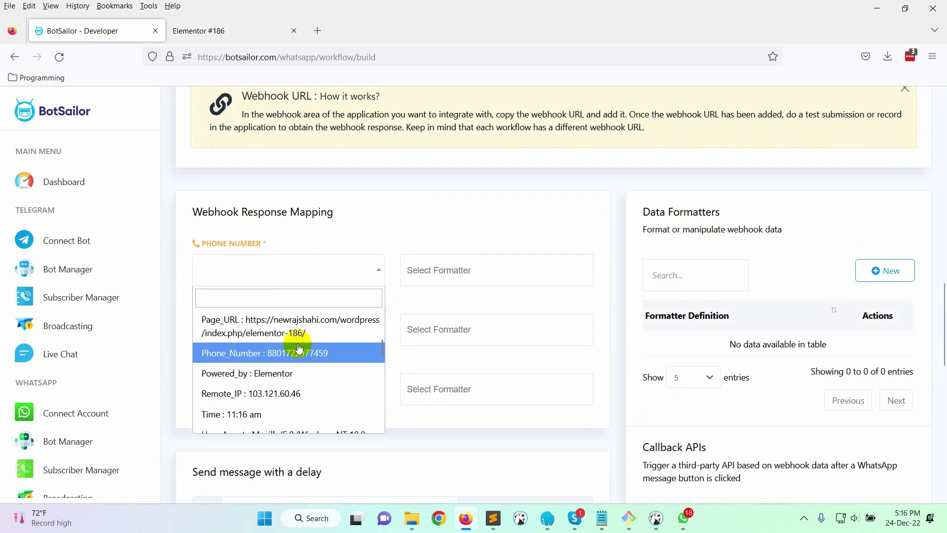
left_click(271, 355)
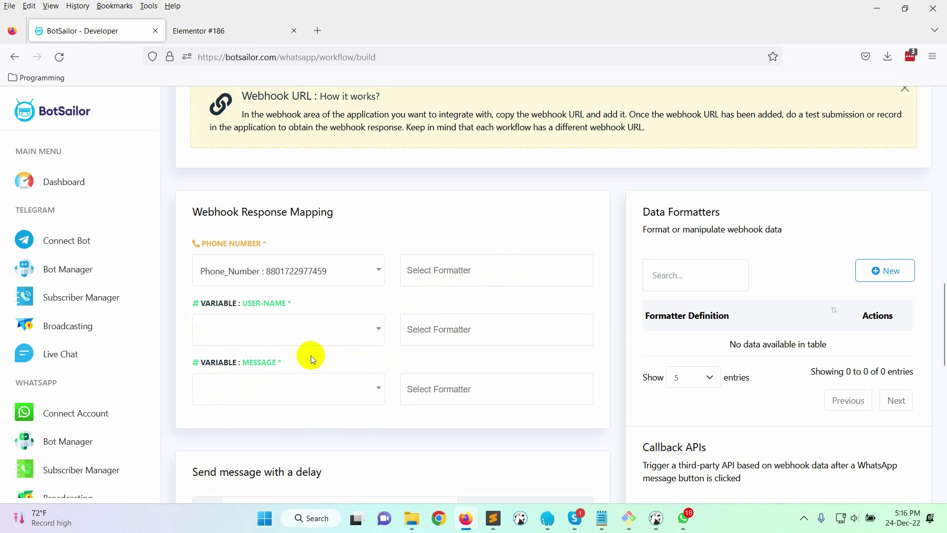
left_click(292, 327)
scroll(302, 391, "down", 2)
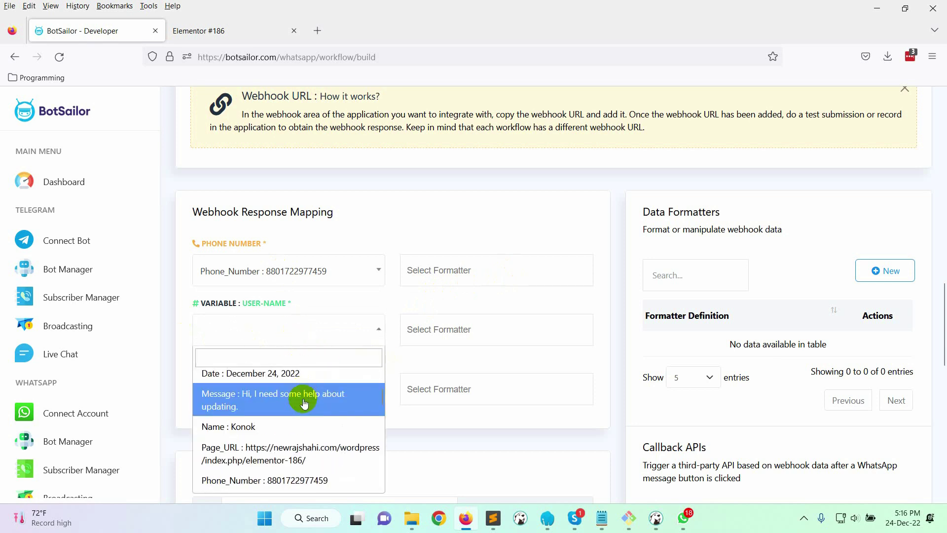
left_click(241, 426)
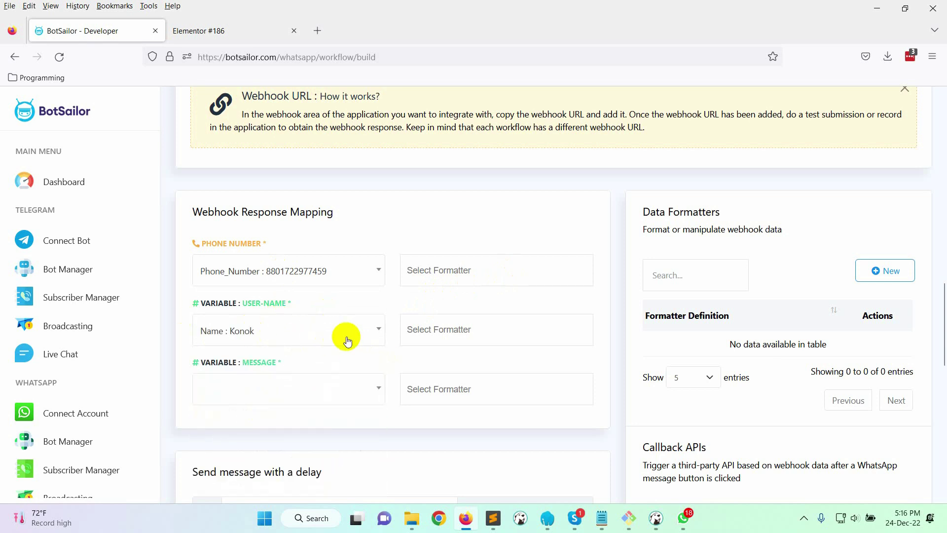
scroll(347, 340, "down", 2)
left_click(301, 332)
scroll(277, 390, "down", 2)
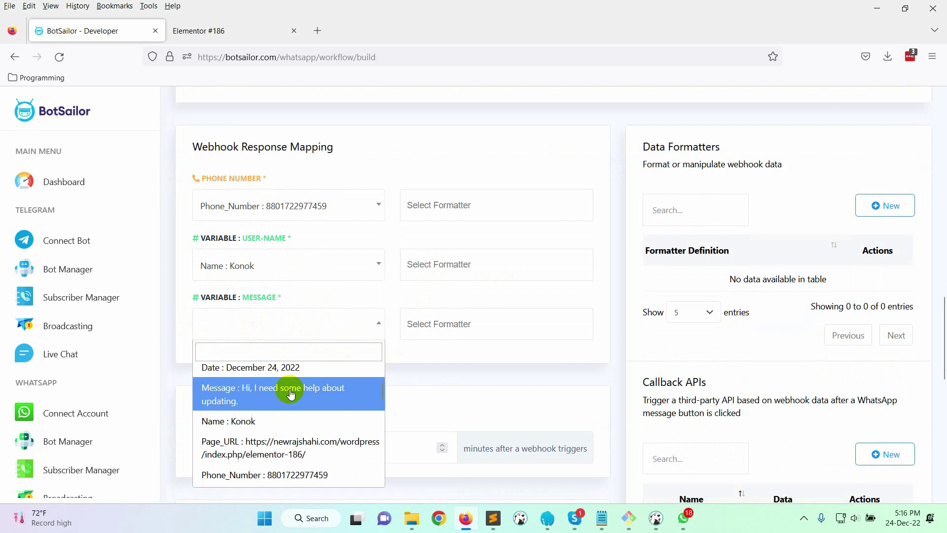
left_click(265, 400)
Save the workflow and acknowledge the success notice
scroll(404, 380, "down", 5)
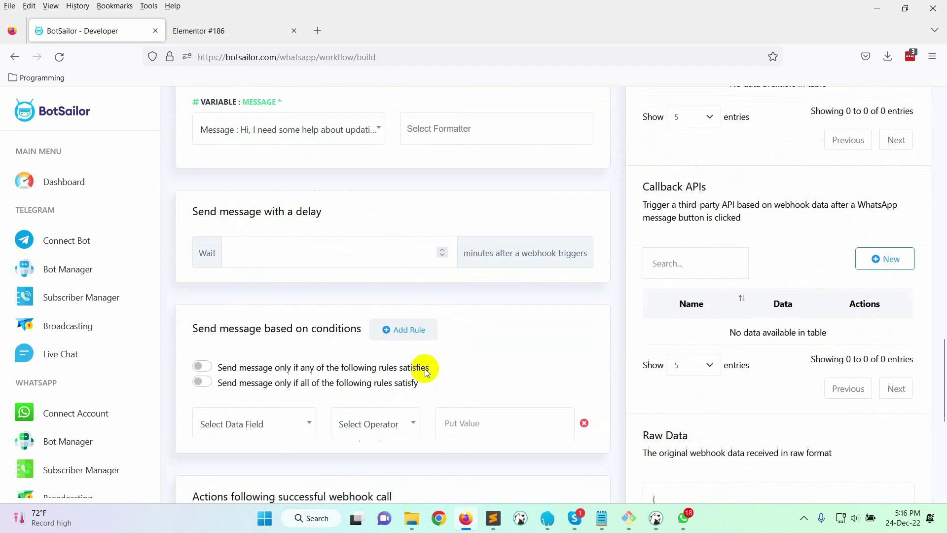
scroll(404, 376, "down", 5)
left_click(227, 445)
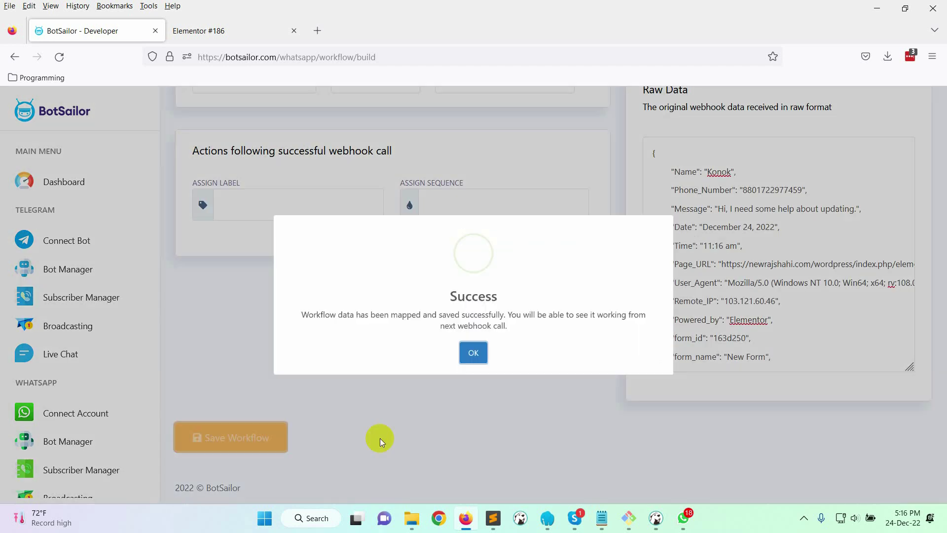
left_click(471, 387)
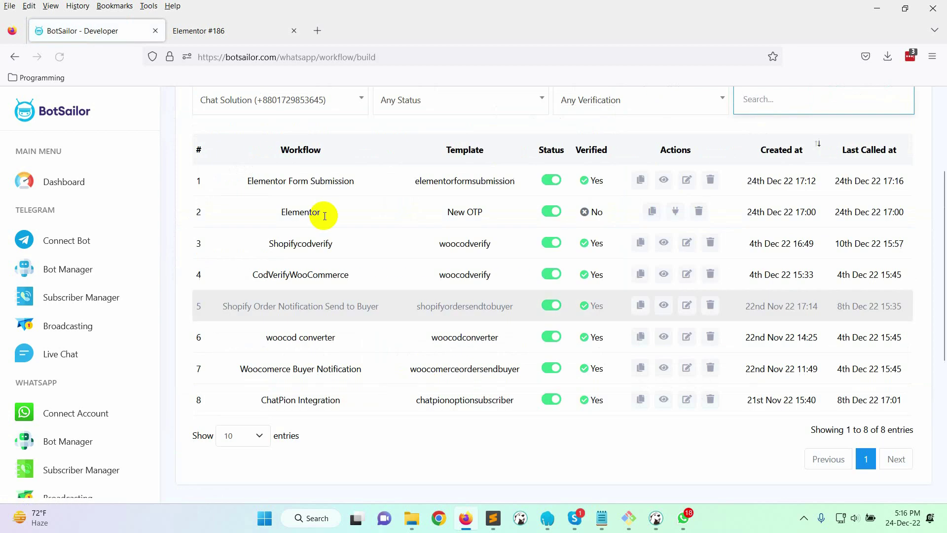
Submit the form with the sender's full name, phone number and 'Hello, How are you ?'
left_click(235, 32)
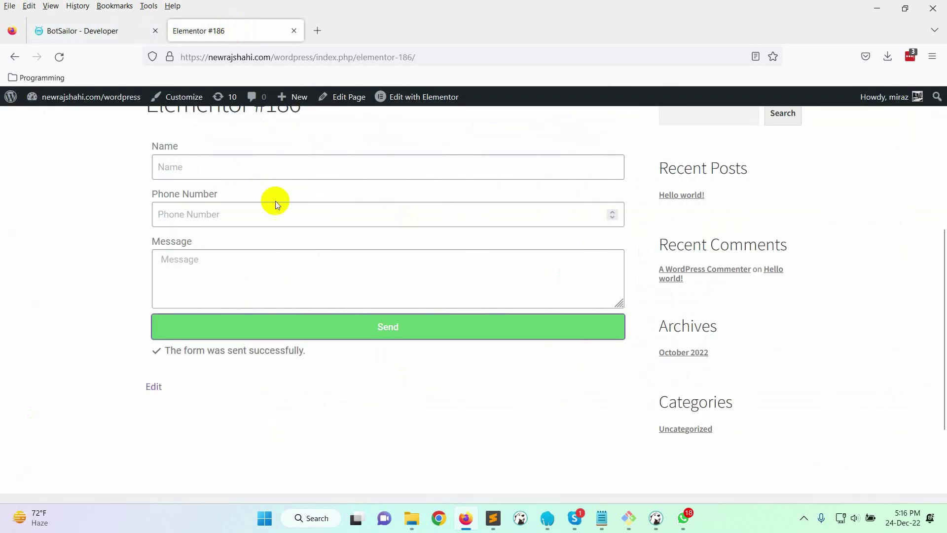
left_click(273, 167)
key("Tab")
type("88")
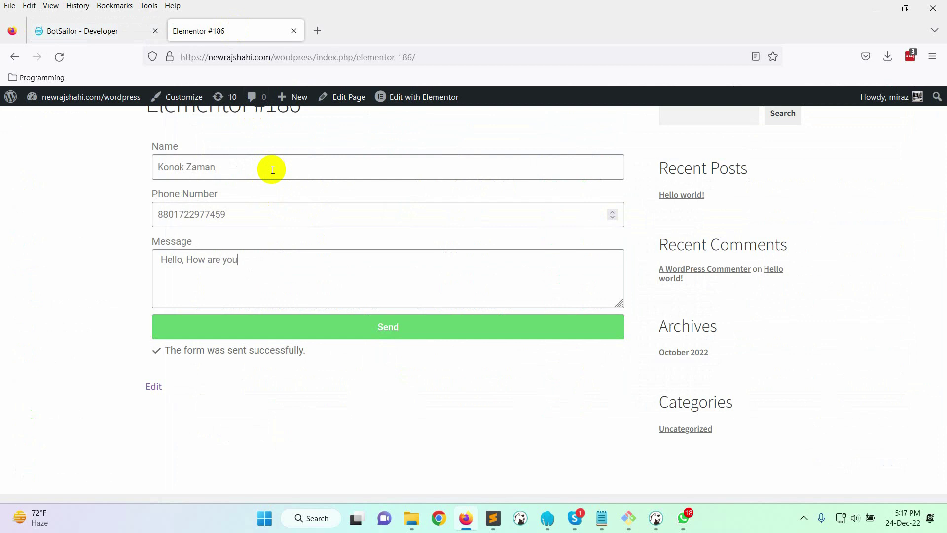
left_click(428, 337)
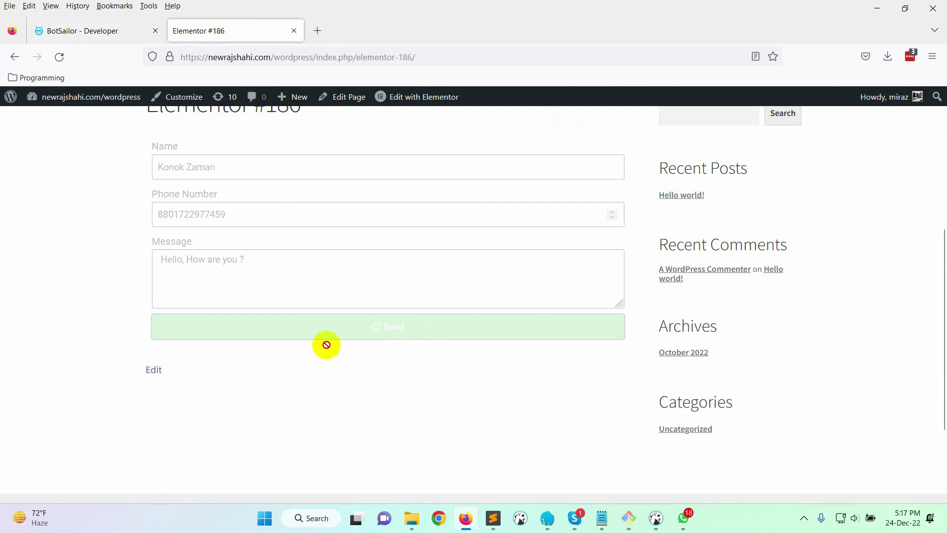
Refresh the workflow list and view the Elementor Form Submission report: 2 calls, one pending
left_click(83, 31)
left_click(59, 57)
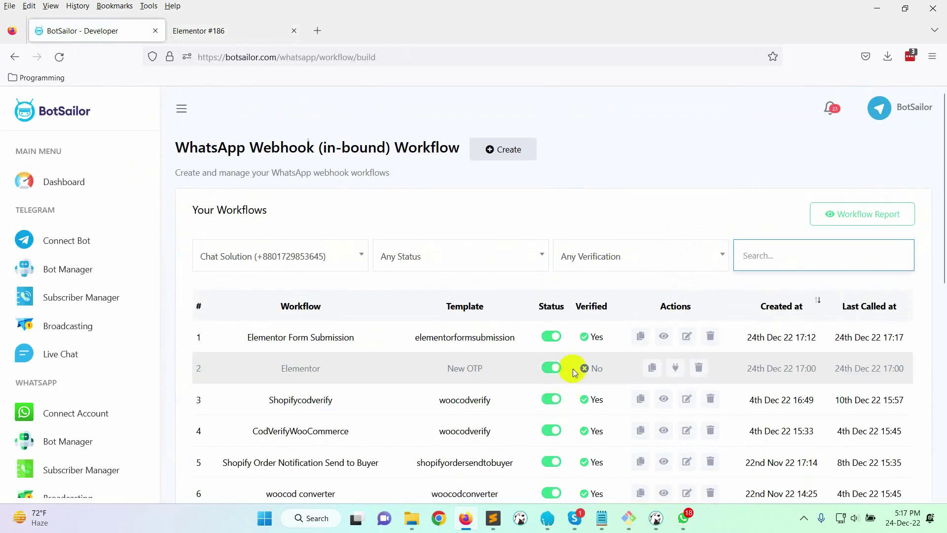
left_click(664, 336)
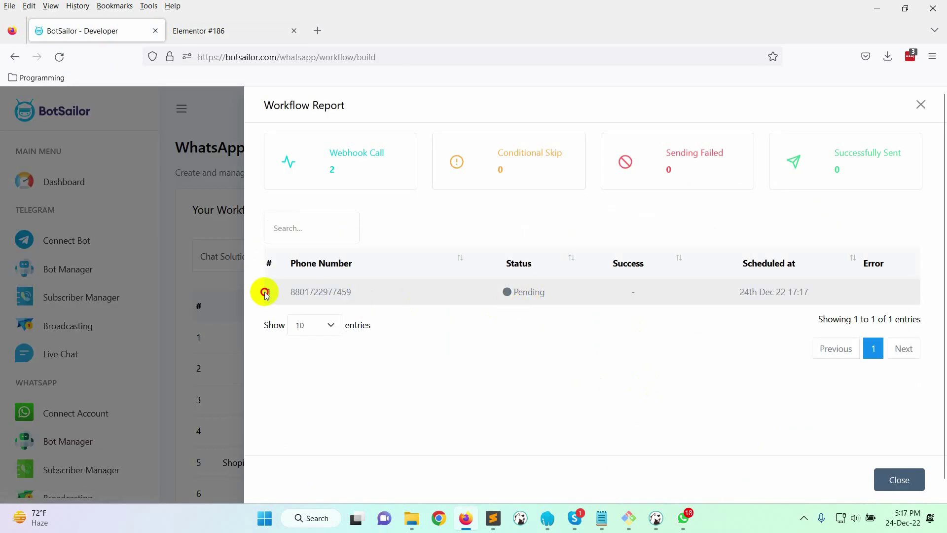
left_click_drag(265, 295, 699, 387)
left_click(922, 105)
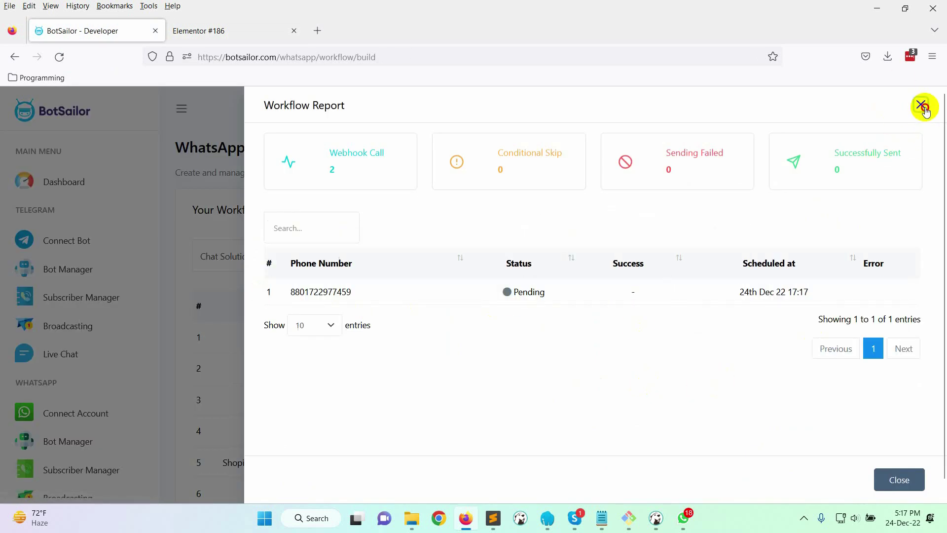
left_click(922, 106)
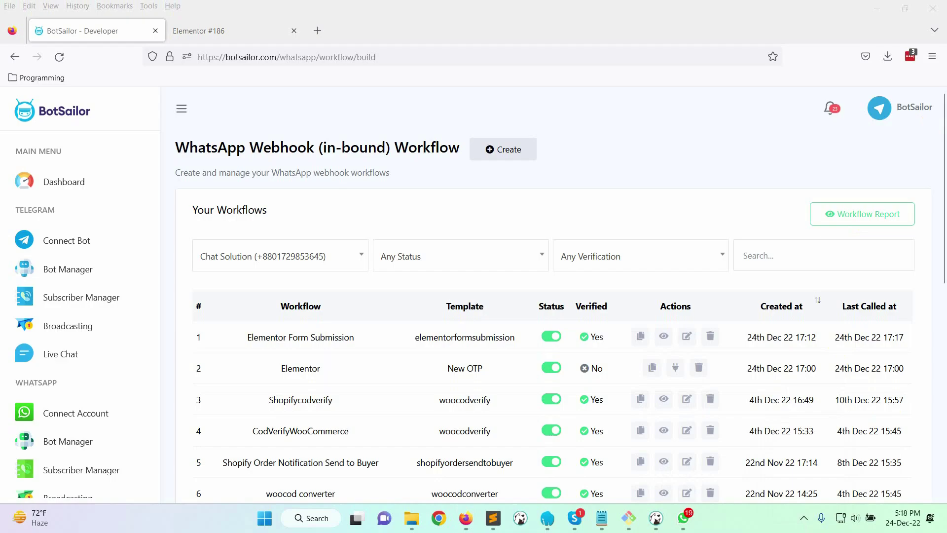
Open the XerOne IT chat in WhatsApp to read the thank-you reply quoting 'Hello, How are you ?'
left_click(683, 518)
left_click(314, 154)
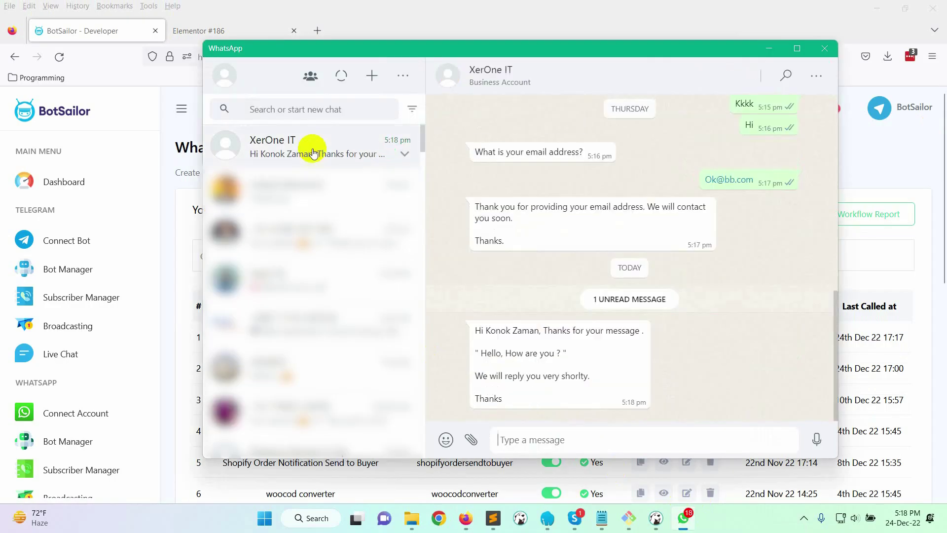